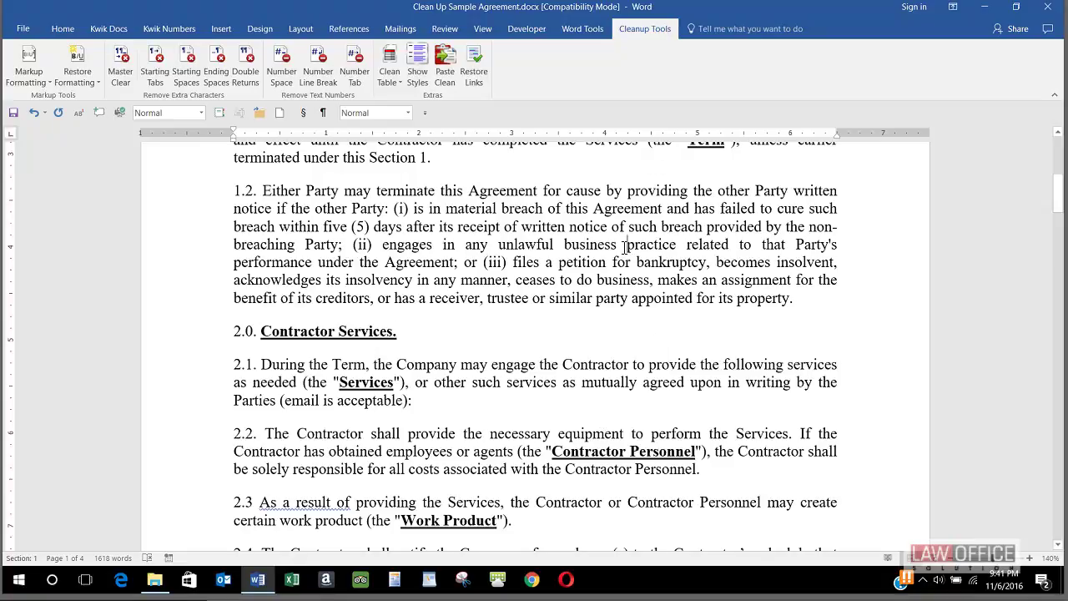
Step: Mark up the agreement's italics, underlining, bold, small caps, quotes, centered paragraphs and footnotes for conversion
scroll(521, 309, "down", 3)
scroll(521, 310, "down", 15)
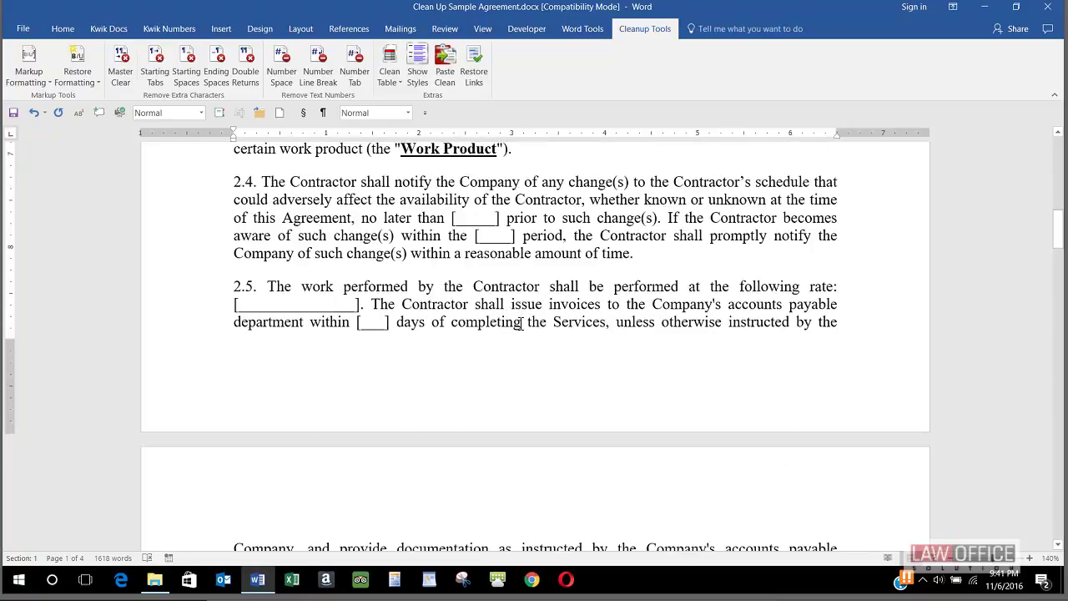
scroll(538, 344, "down", 15)
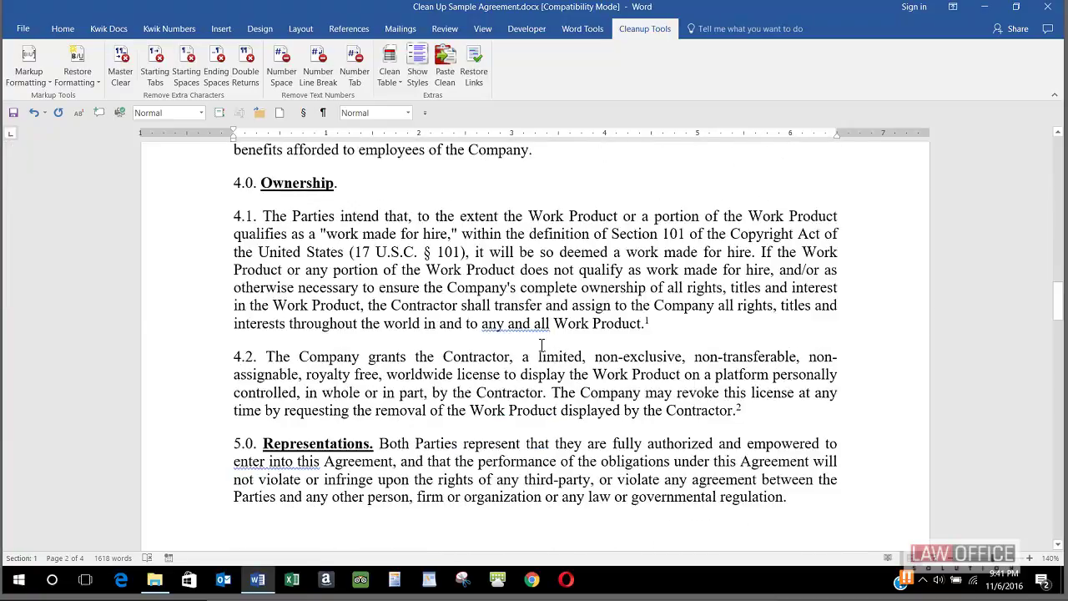
scroll(543, 344, "up", 15)
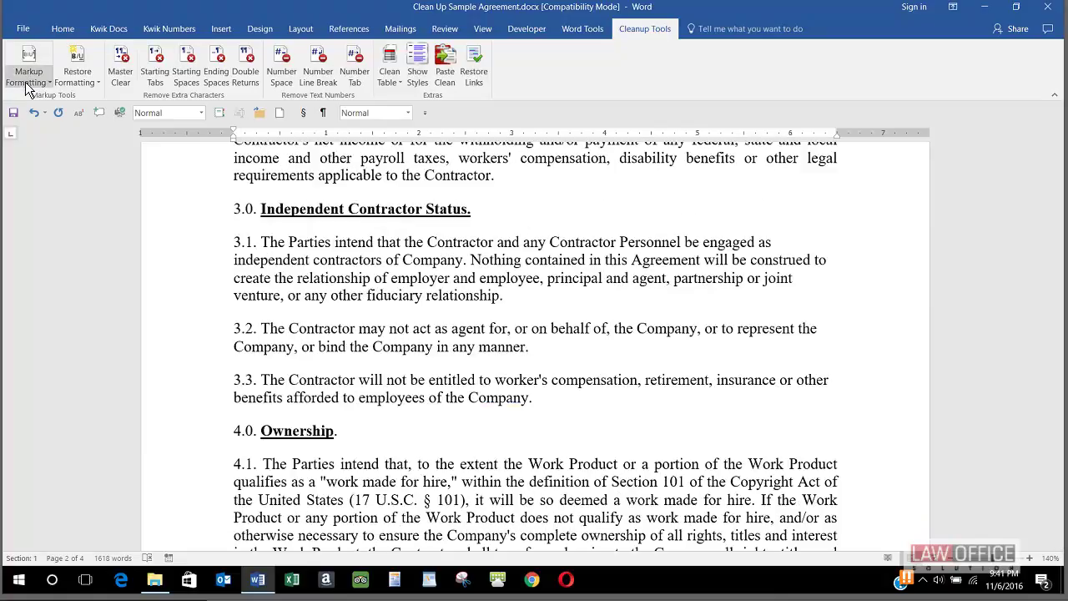
left_click(27, 54)
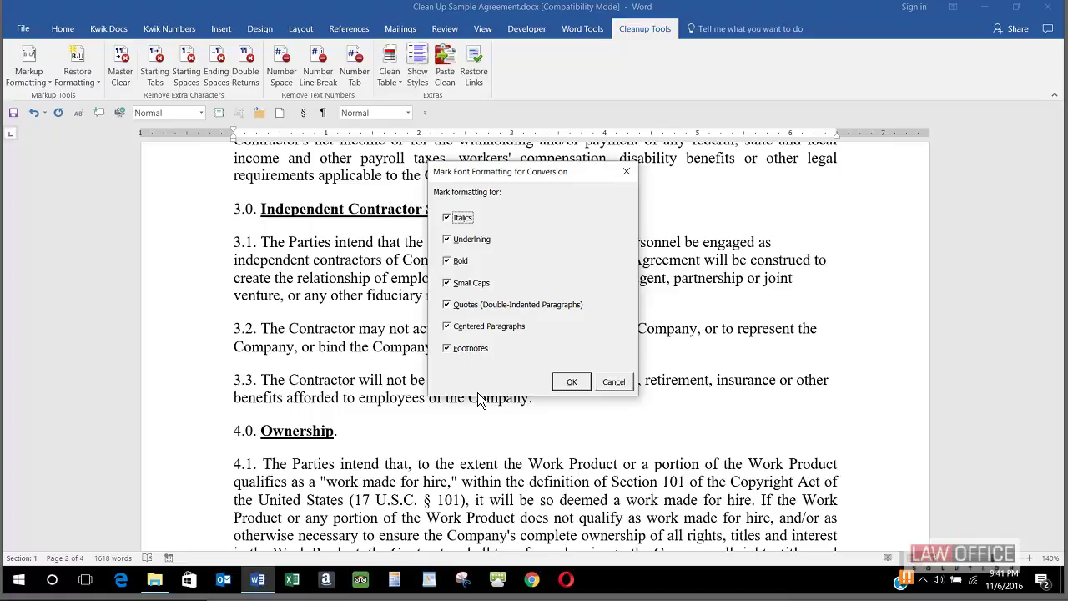
left_click(572, 382)
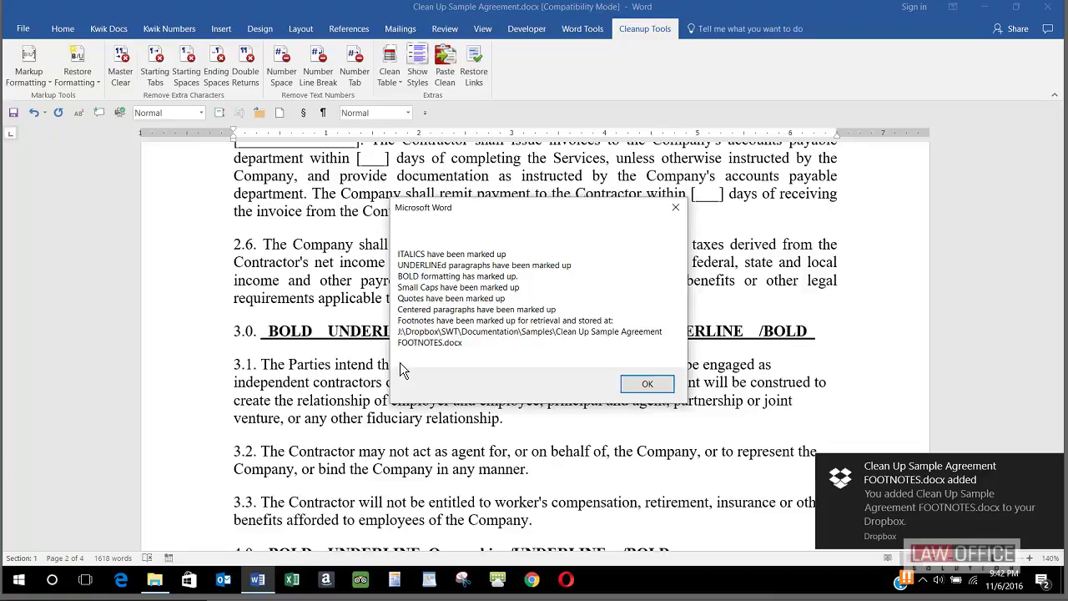
left_click(638, 382)
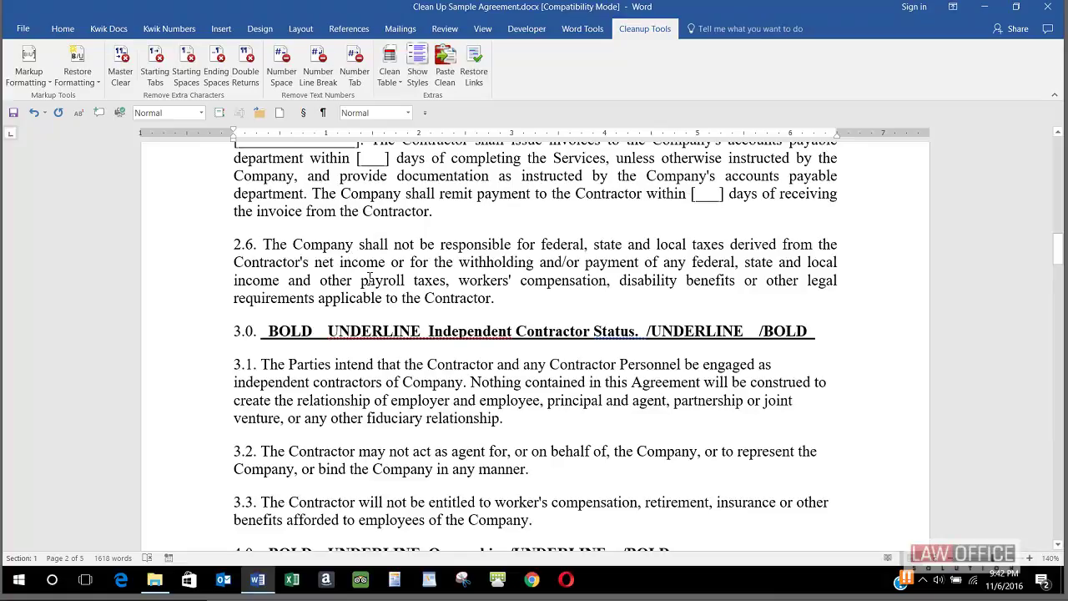
key("ctrl+Home")
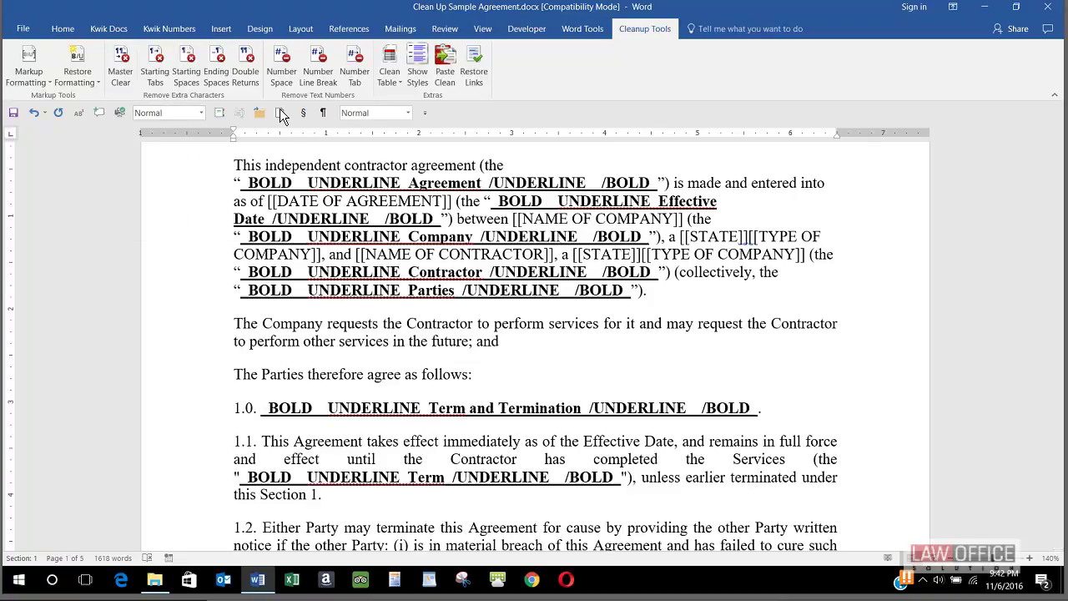
Step: Create a new blank document in Times New Roman 12 with single-spaced, block-style body text and 1-inch margins
left_click(282, 63)
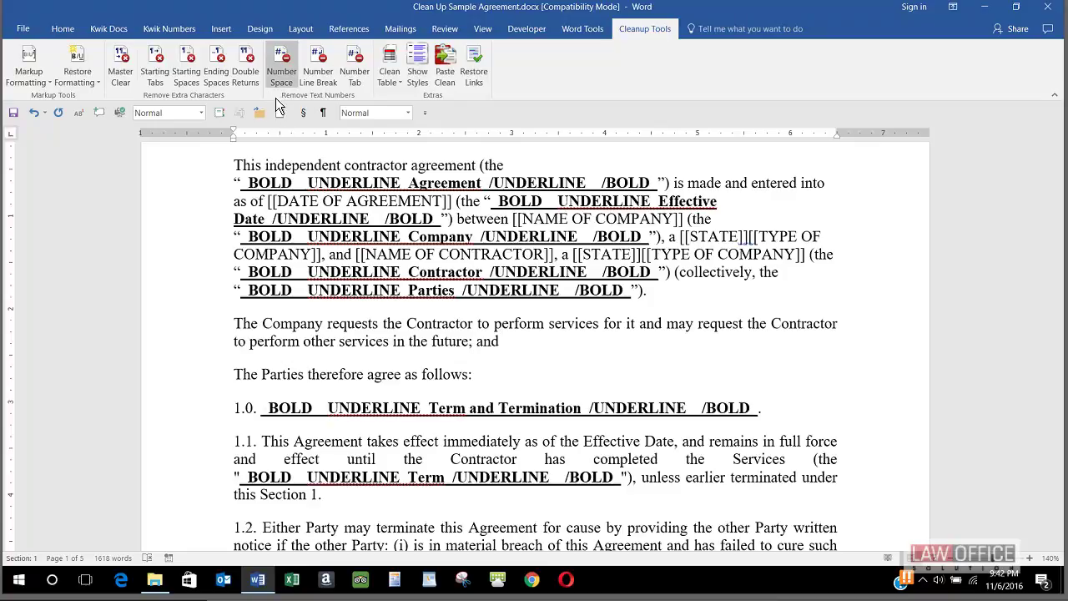
left_click(280, 115)
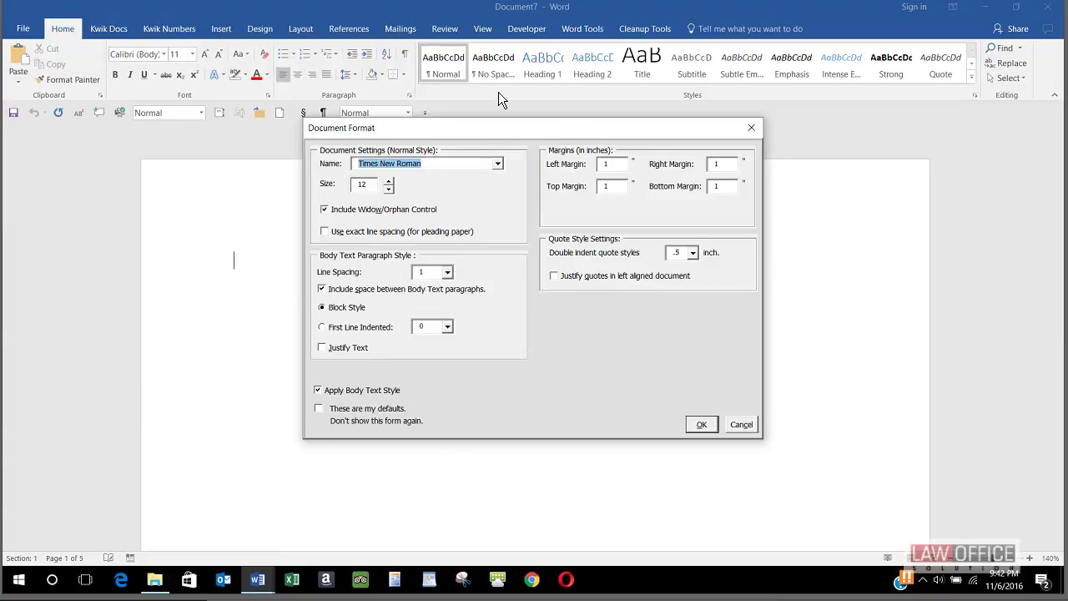
left_click(702, 425)
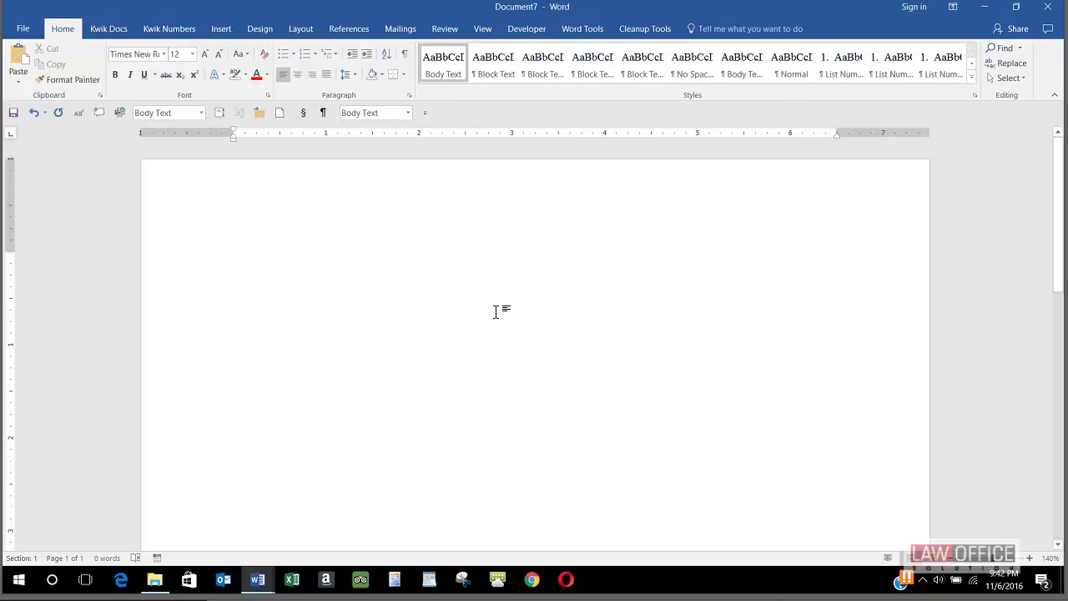
Step: Copy the entire marked-up text of Clean Up Sample Agreement.docx
key("alt+Tab")
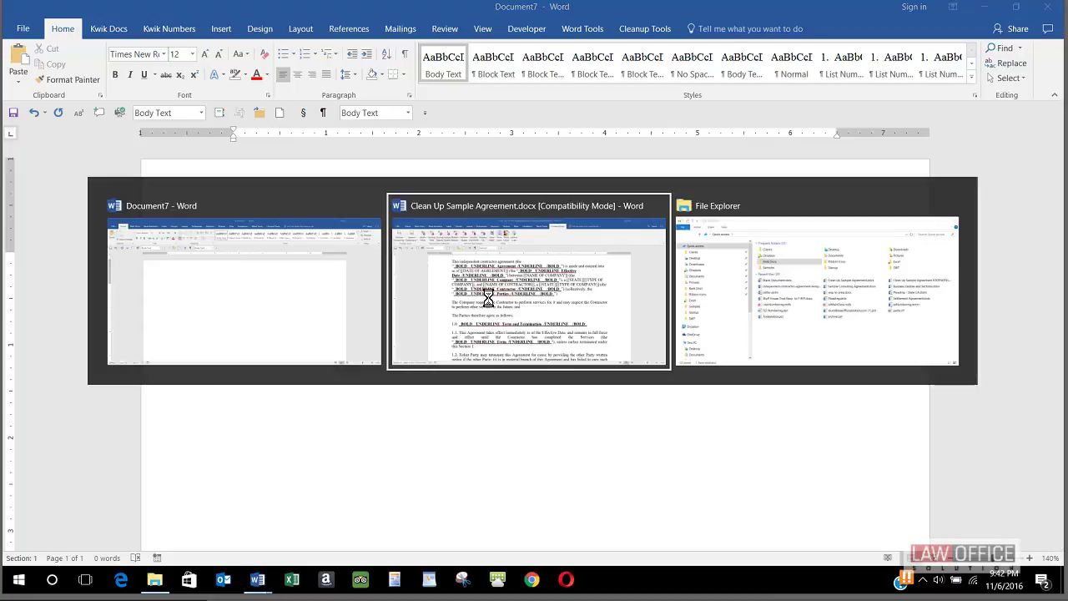
left_click(475, 372)
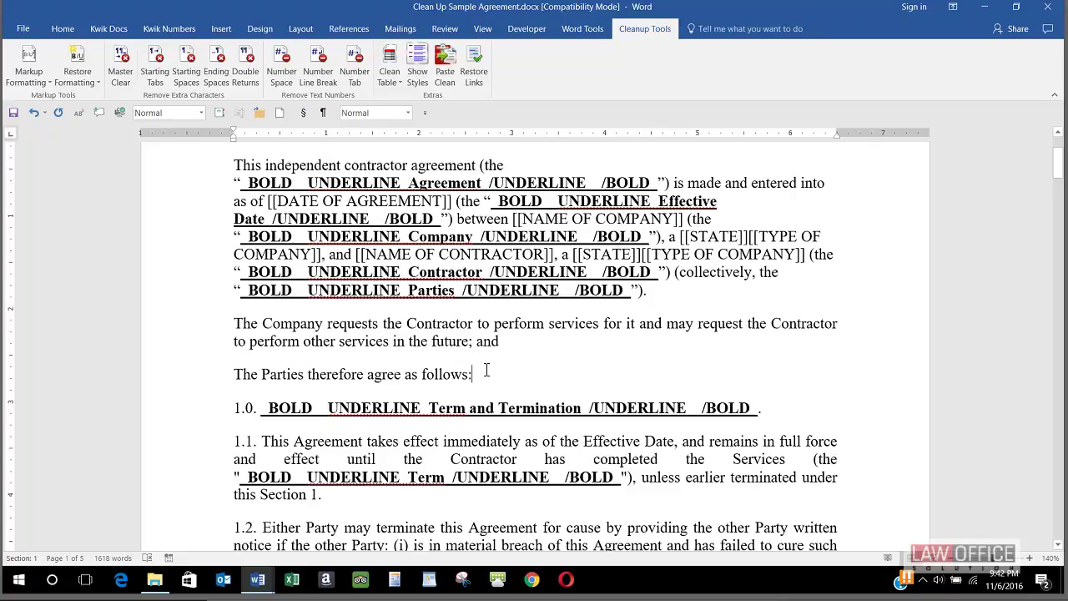
key("ctrl+a")
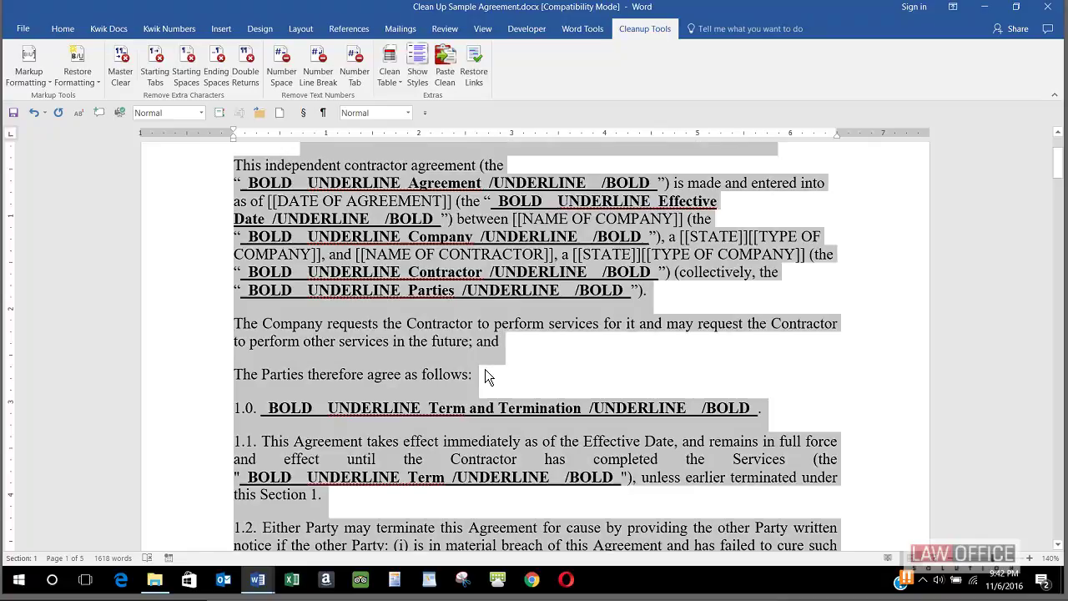
right_click(439, 327)
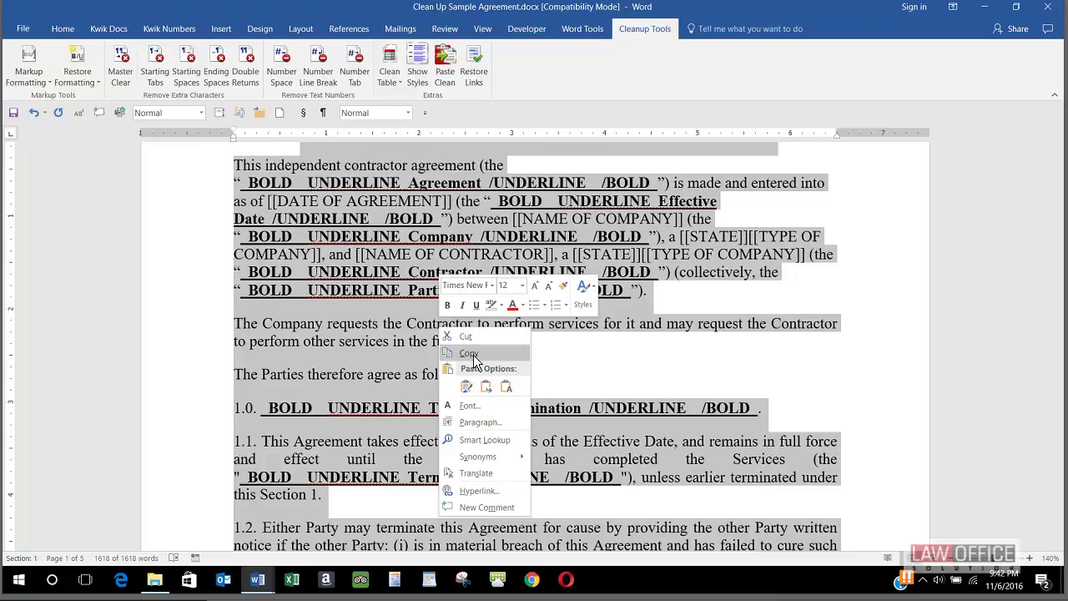
left_click(470, 354)
left_click(455, 350)
Step: Paste the copied agreement into the new blank document with Paste Clean and return to the document's beginning
key("ctrl+n")
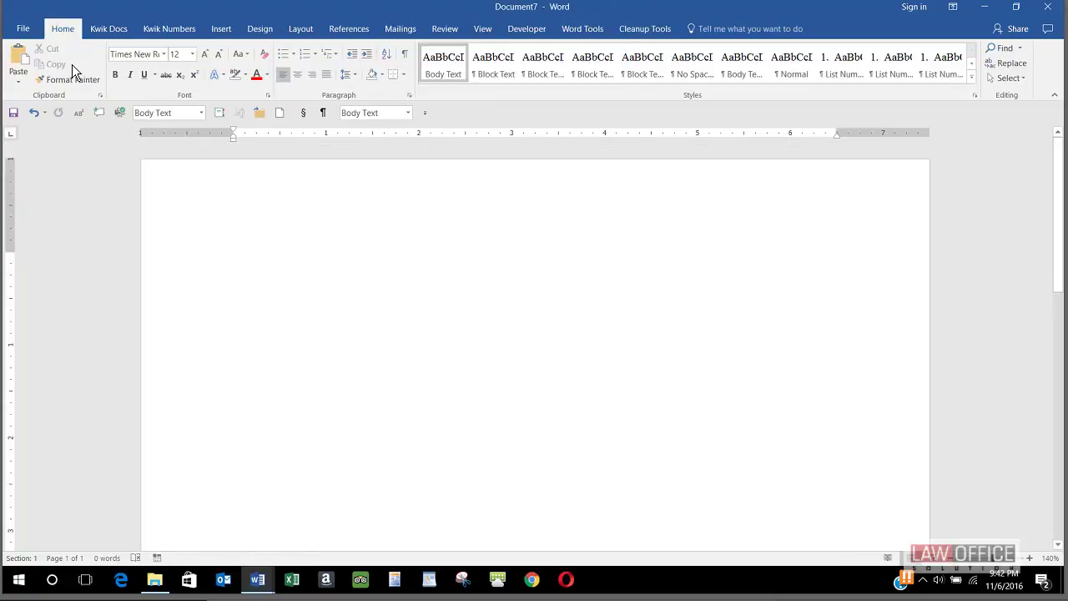
left_click(113, 30)
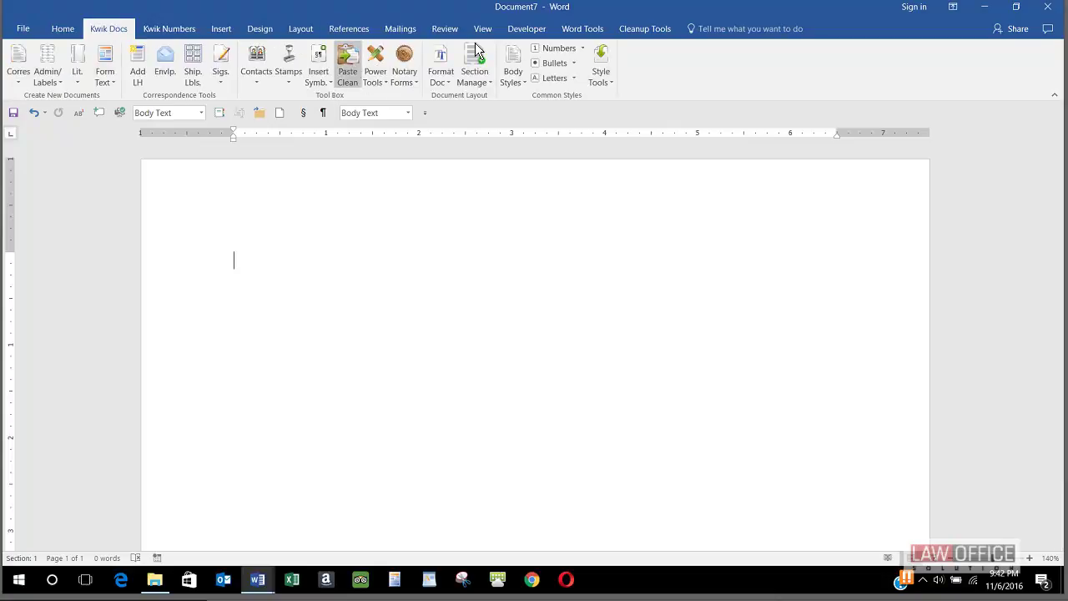
left_click(640, 28)
left_click(445, 65)
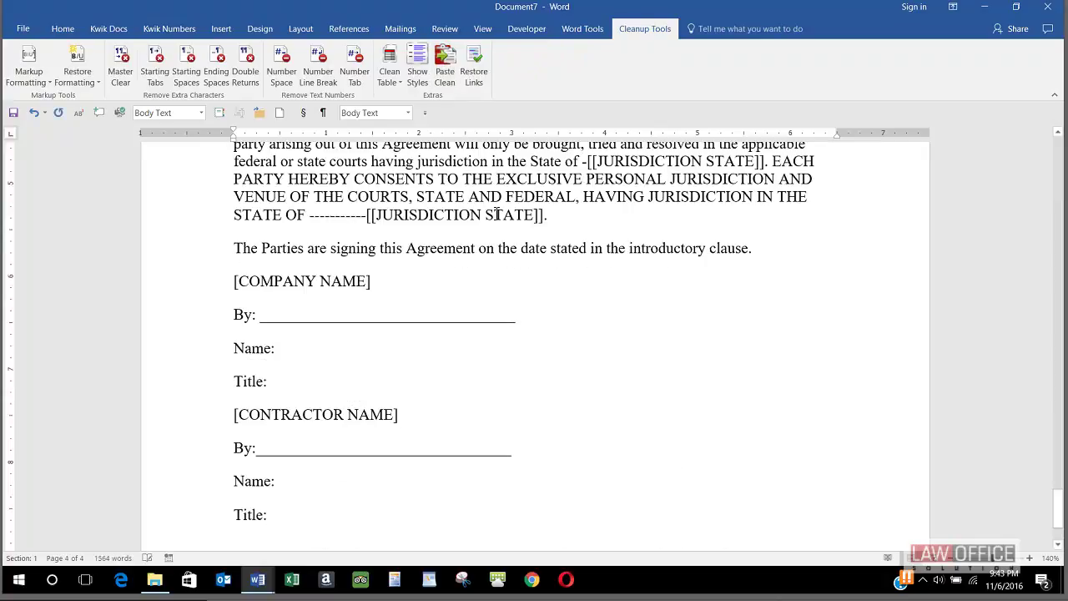
key("ctrl+Home")
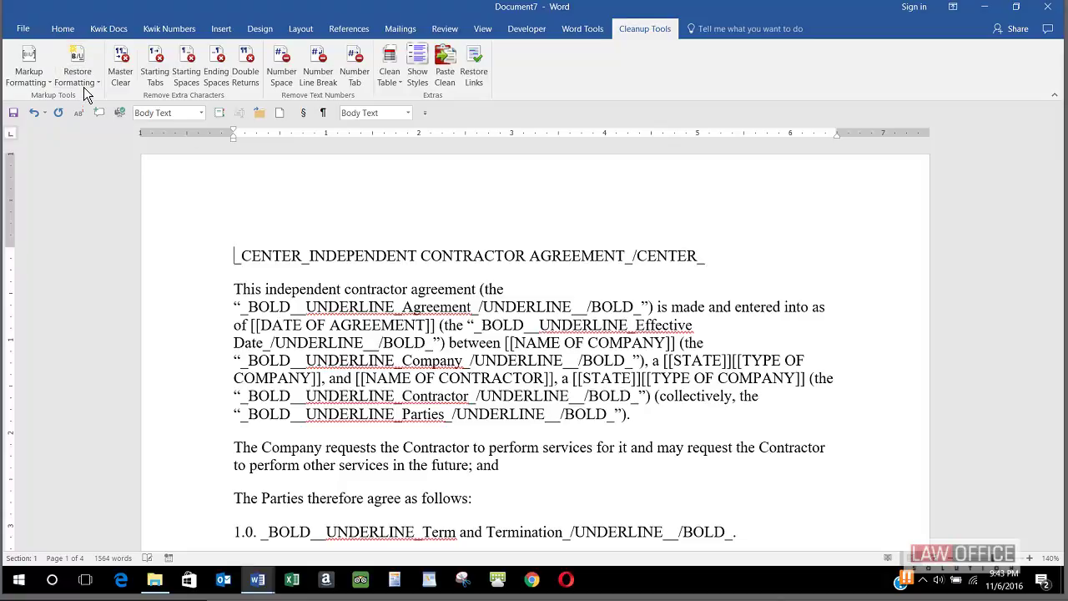
Step: Restore all marked formatting types from the markup, taking the footnotes from Clean Up Sample Agreement FOOTNOTES.docx
left_click(79, 54)
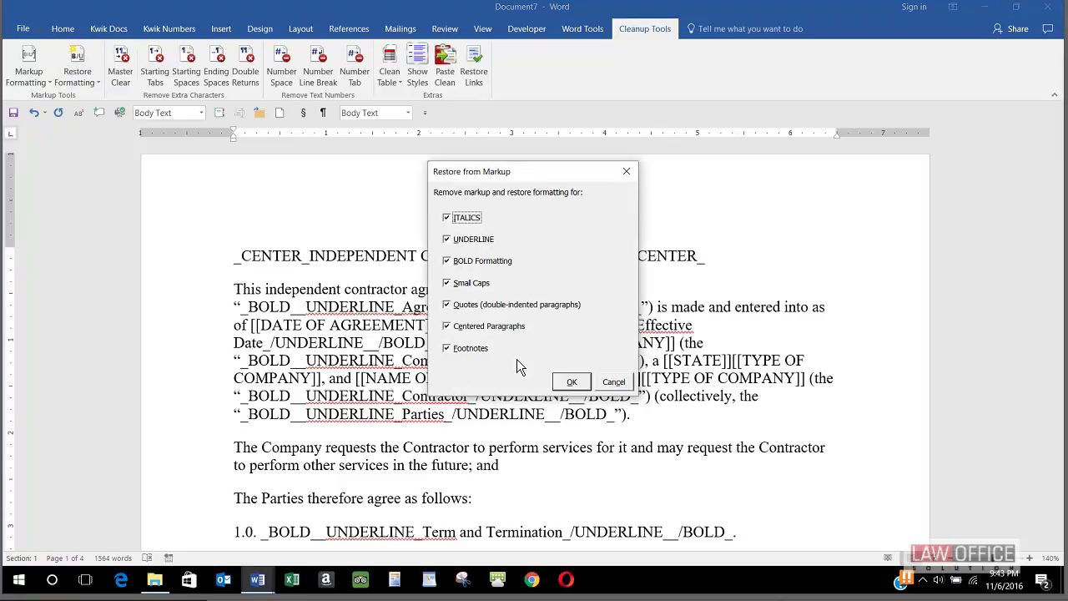
left_click(567, 386)
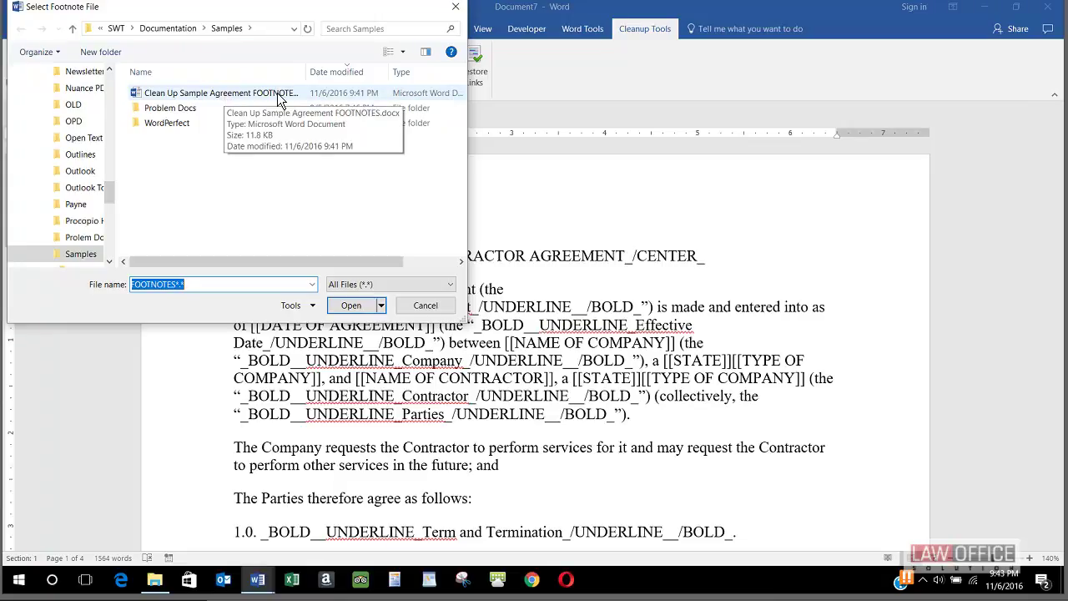
left_click(229, 95)
left_click(359, 308)
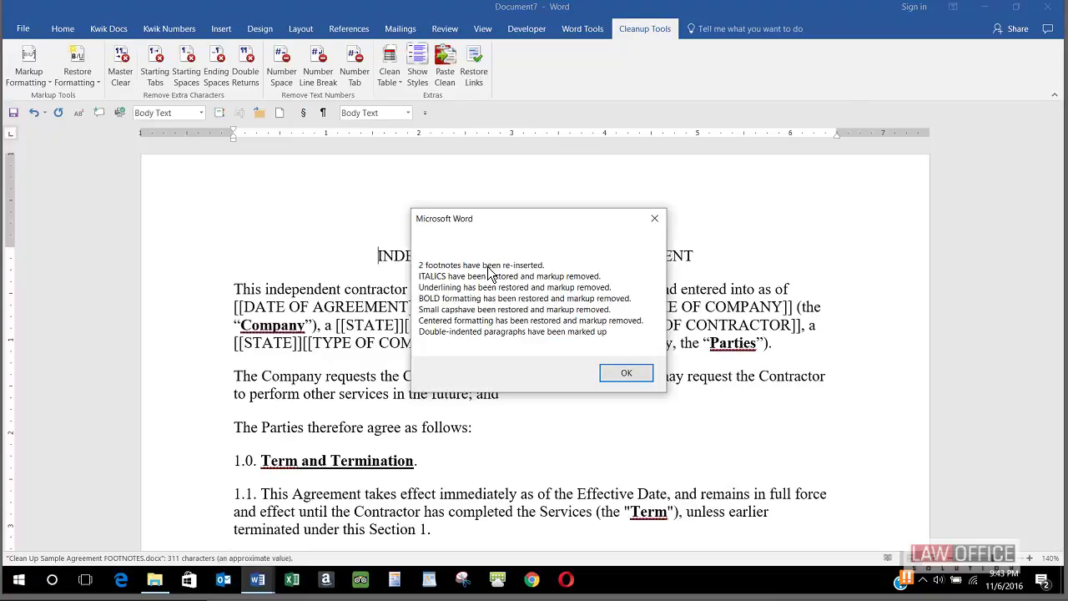
left_click(602, 372)
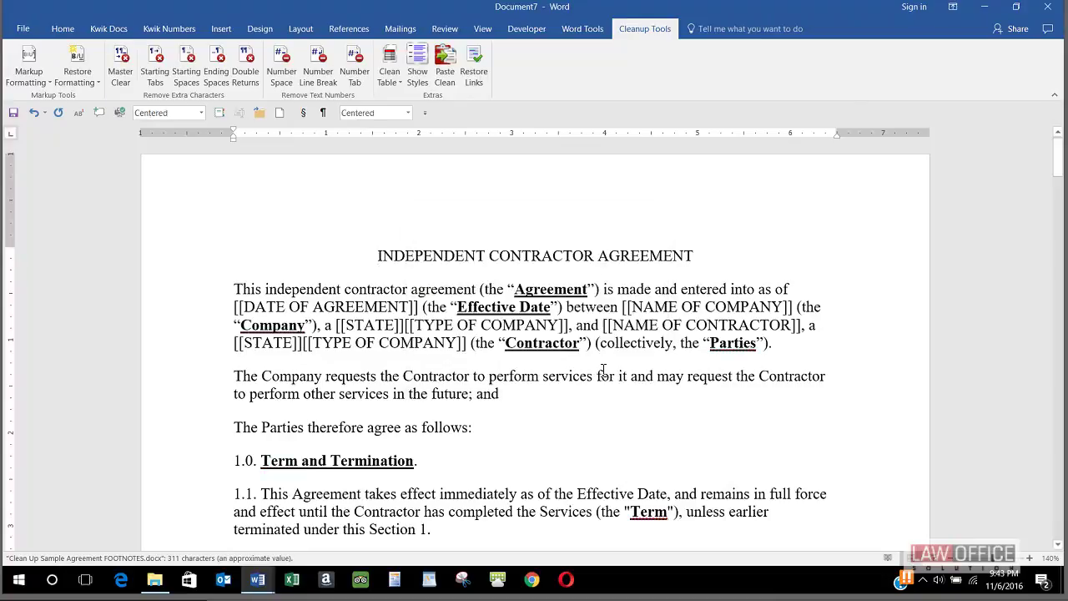
Step: Review the restored headings, defined terms and footnote references throughout the cleaned agreement
scroll(476, 335, "down", 10)
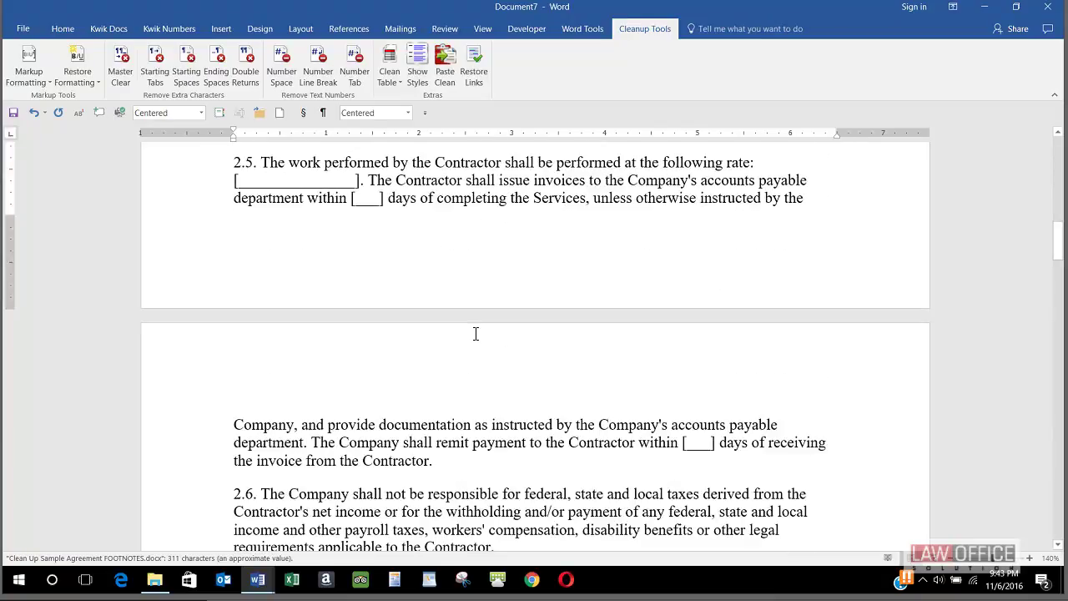
scroll(475, 334, "down", 10)
scroll(476, 334, "down", 5)
scroll(476, 334, "up", 20)
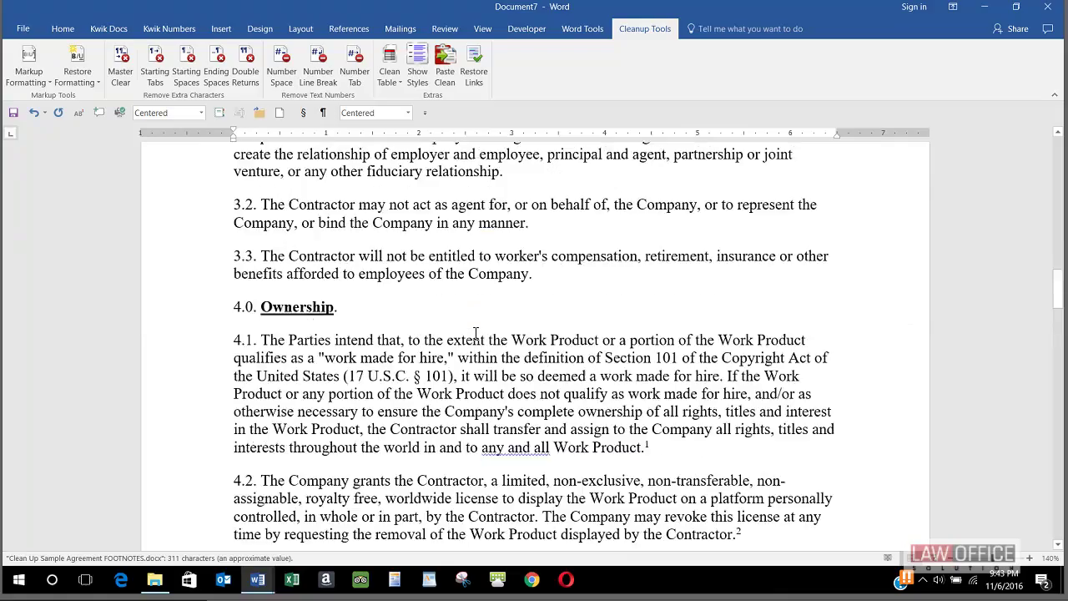
scroll(479, 333, "up", 5)
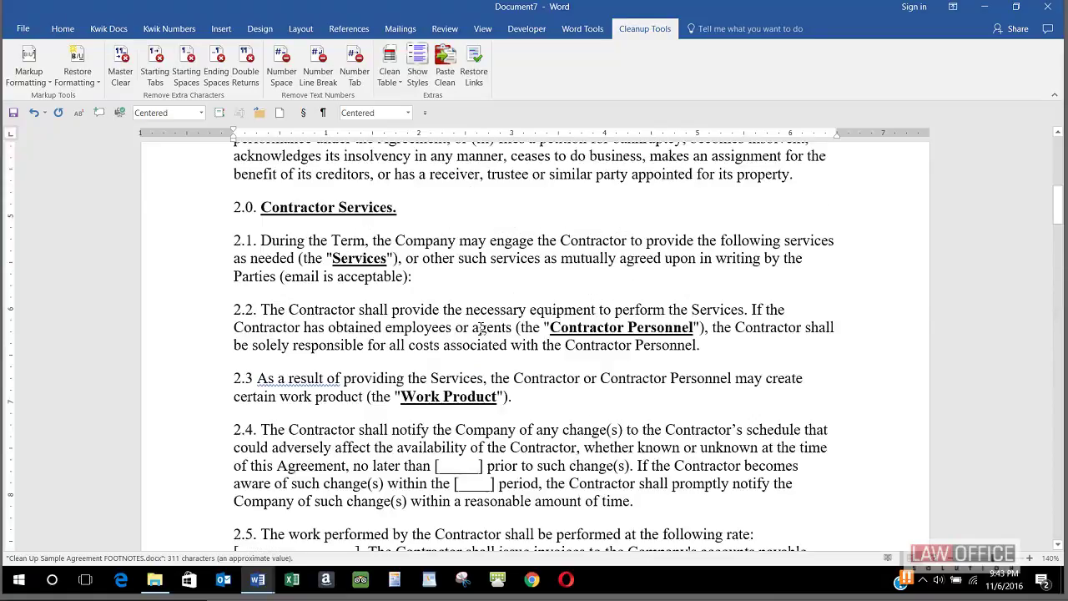
scroll(482, 328, "up", 5)
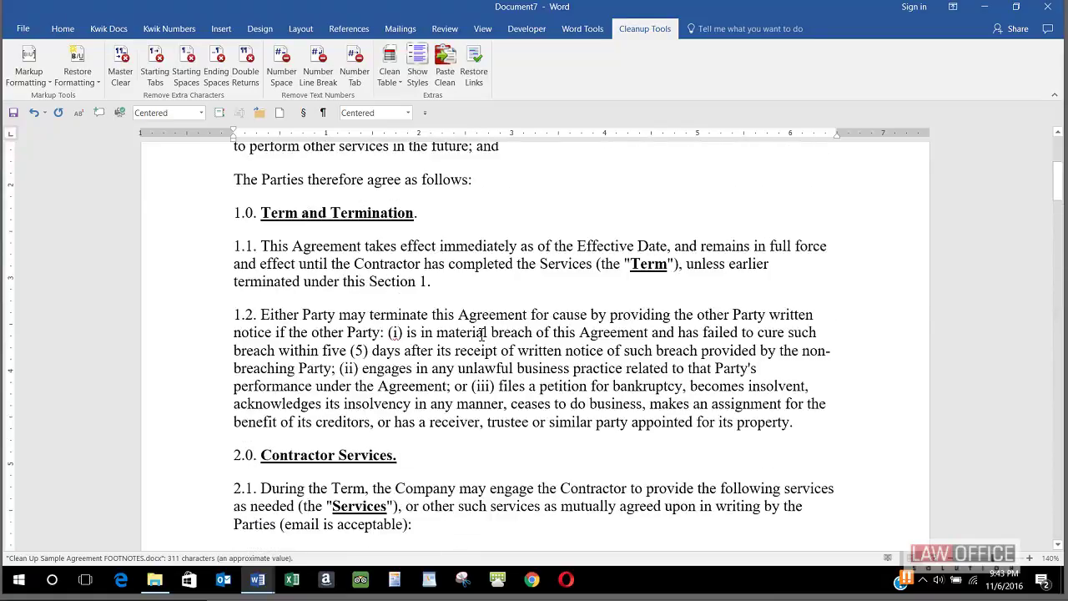
scroll(480, 333, "up", 3)
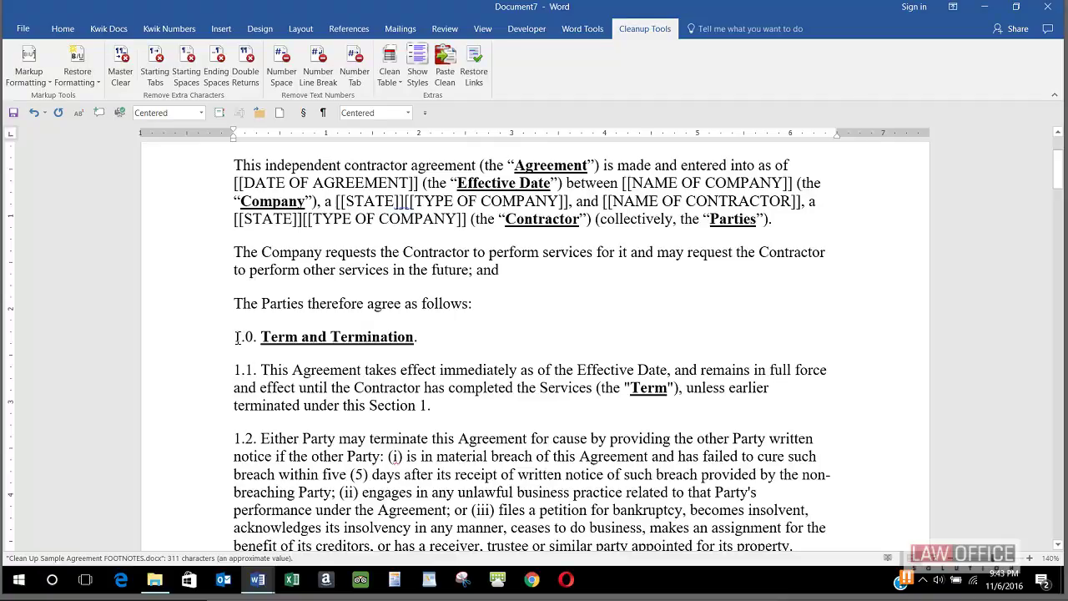
Step: Load the Legal (1) outline into the document, with its styles added to the Quick Style Gallery
left_click(308, 336)
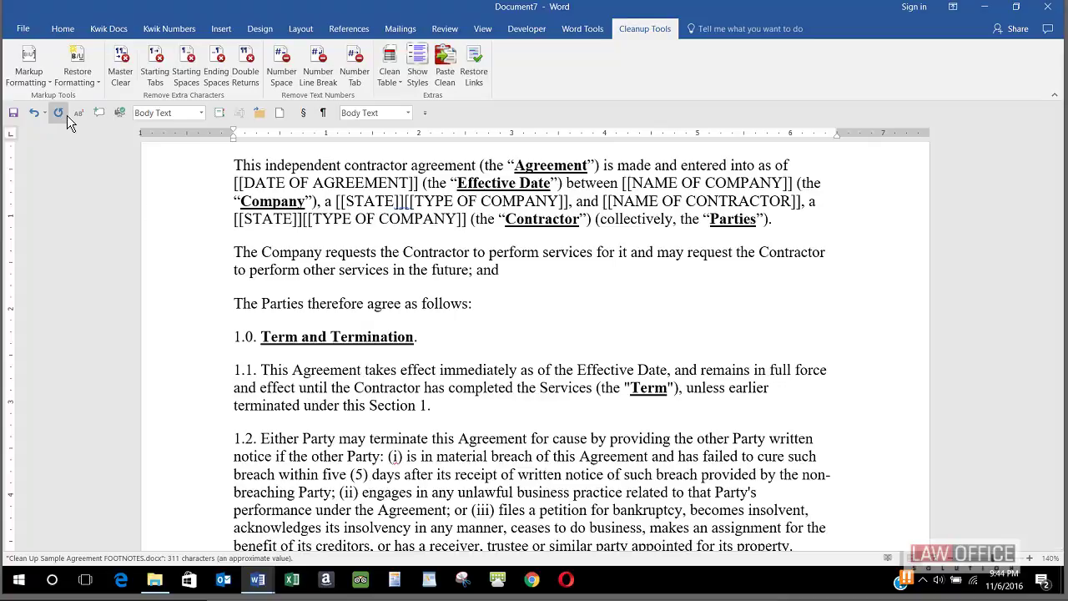
left_click(168, 28)
left_click(34, 90)
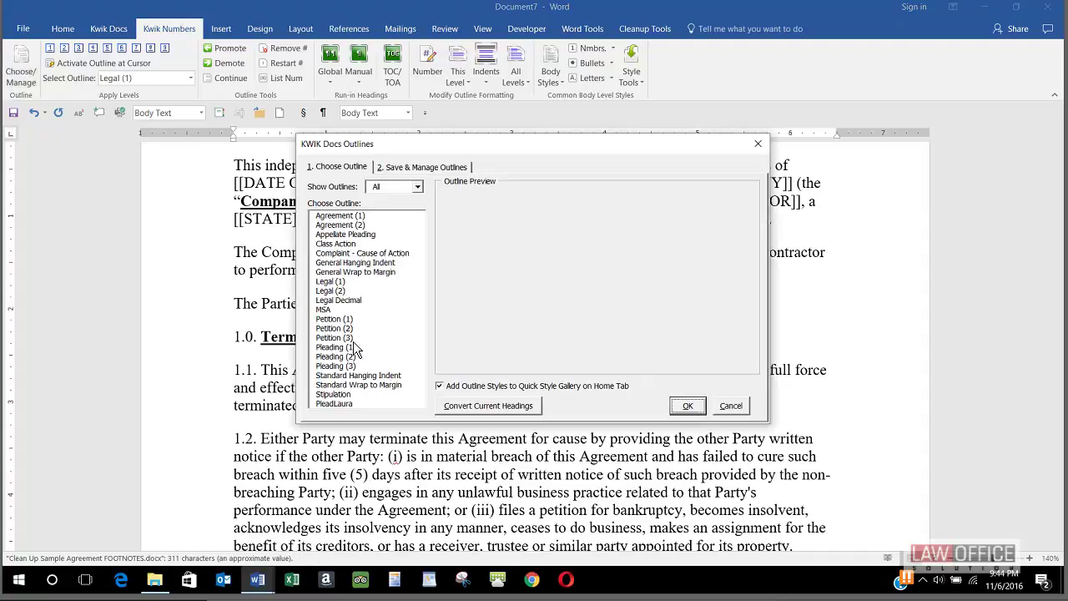
left_click(331, 284)
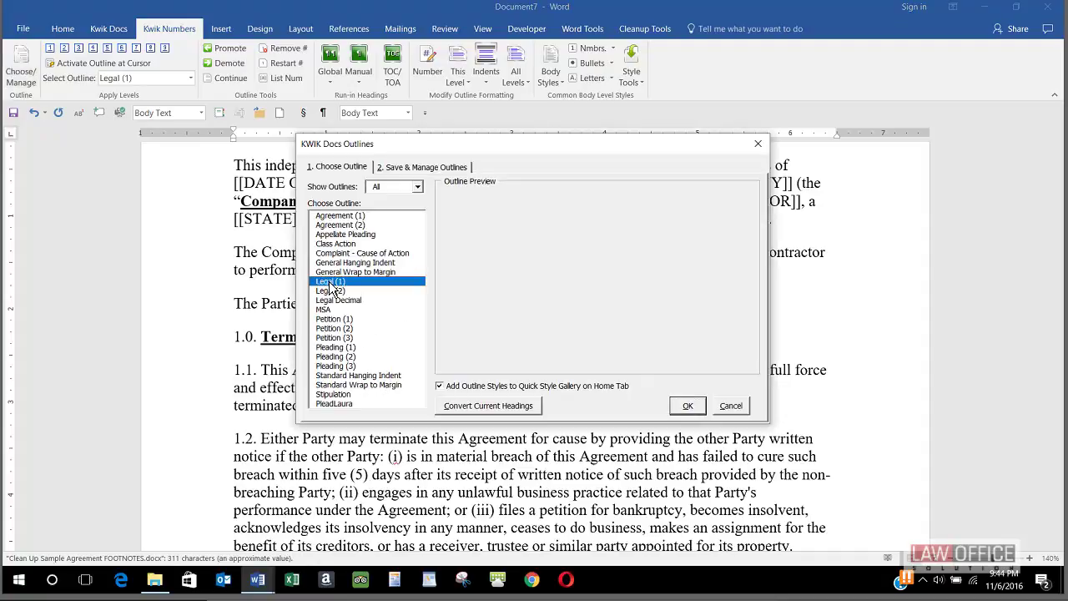
left_click(682, 406)
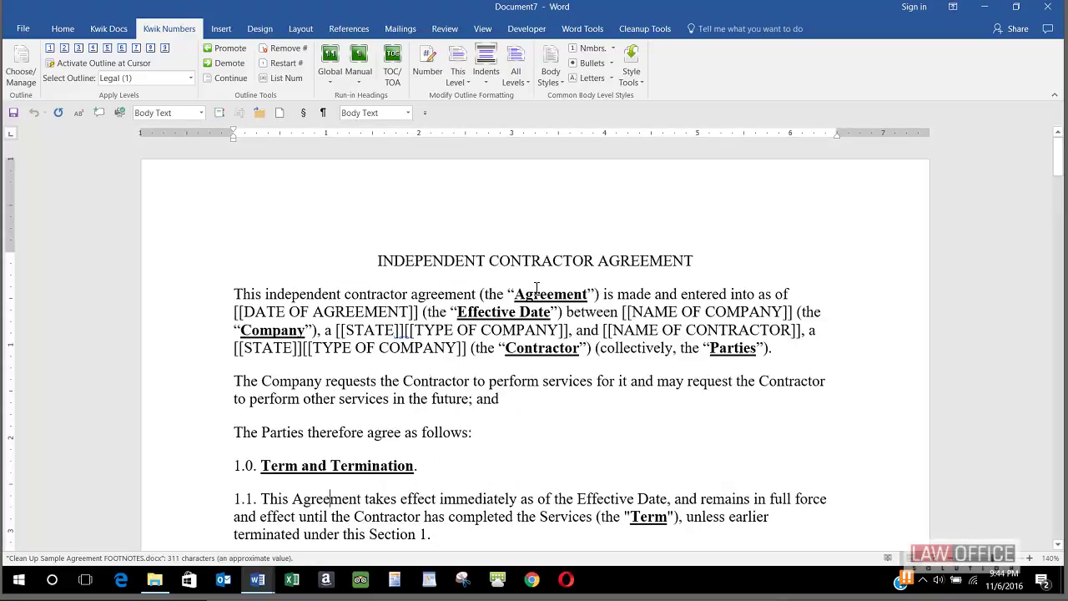
Step: Apply level 1 of the Legal (1) outline to the Term and Termination heading
scroll(421, 375, "down", 2)
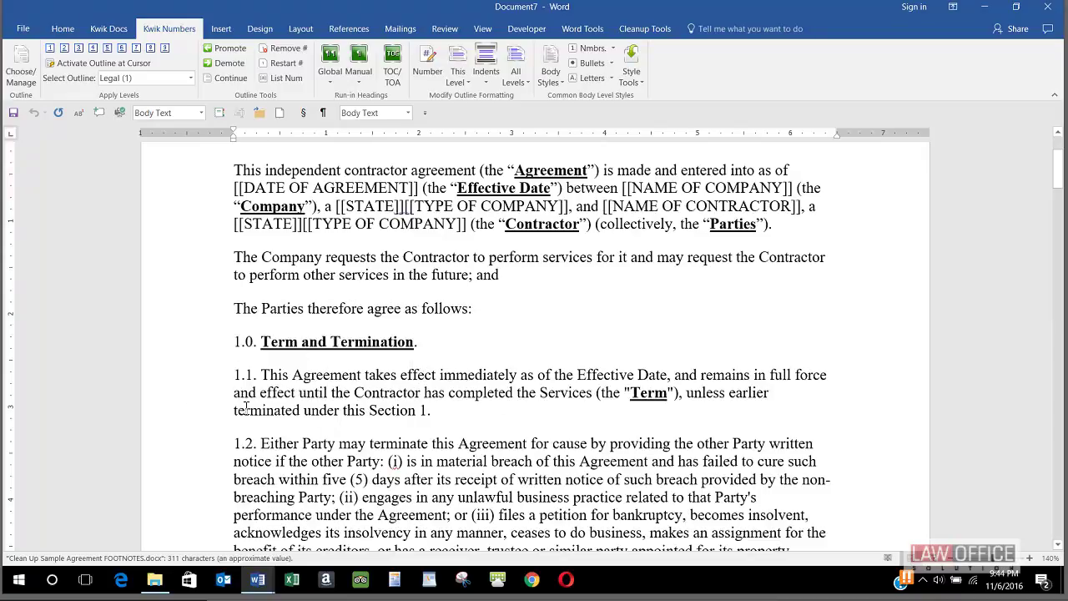
left_click(341, 346)
left_click(51, 50)
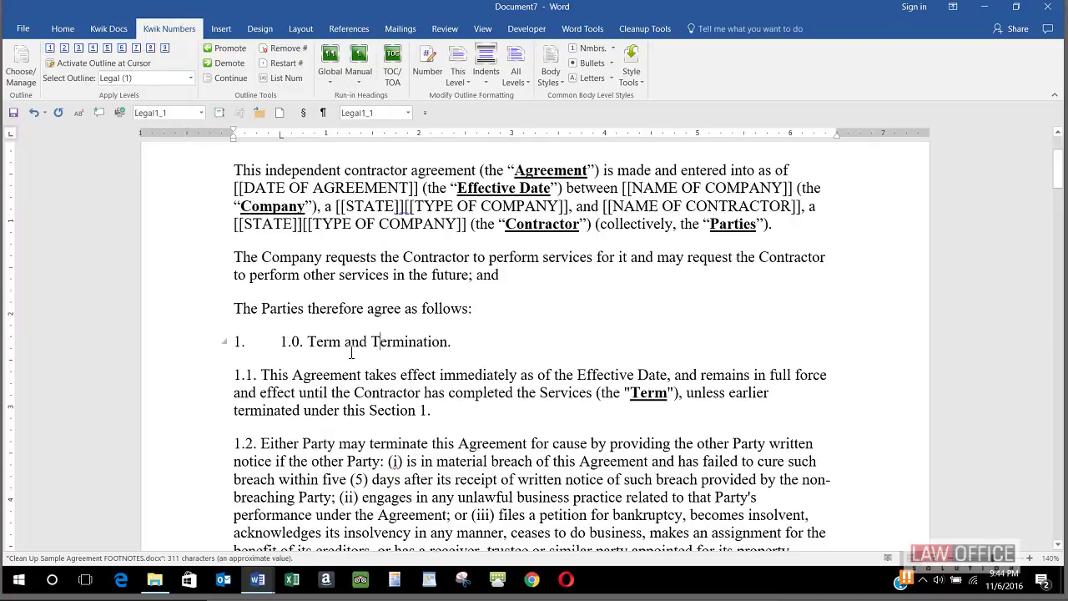
Step: Modify the level 1 outline format so the Term and Termination heading text is bold
left_click(453, 83)
left_click(467, 116)
left_click(458, 81)
left_click(474, 142)
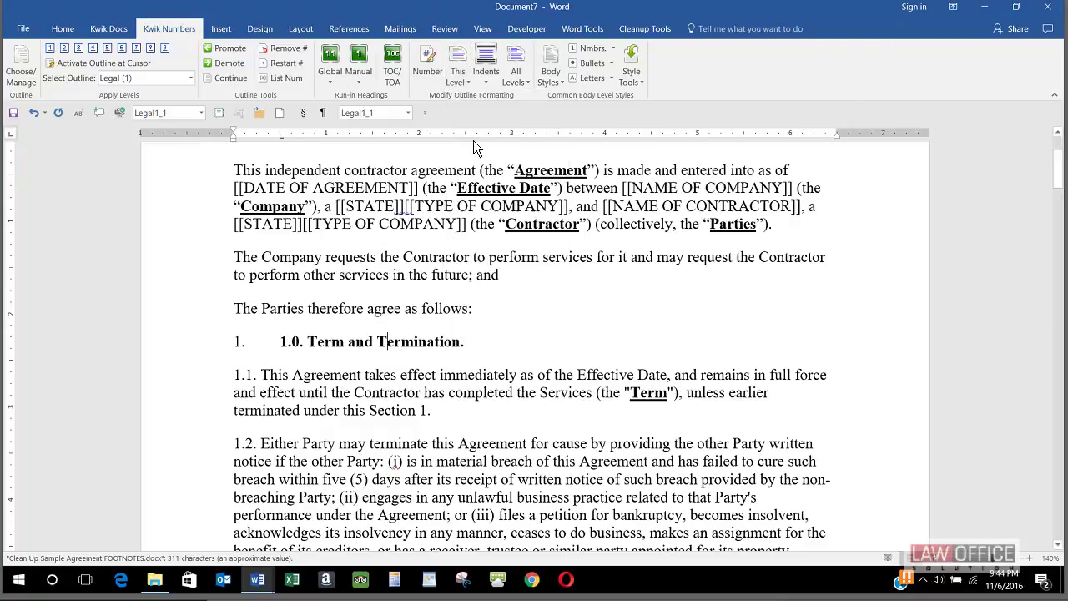
Step: Modify the level 1 outline number format so the number is bold
left_click(427, 56)
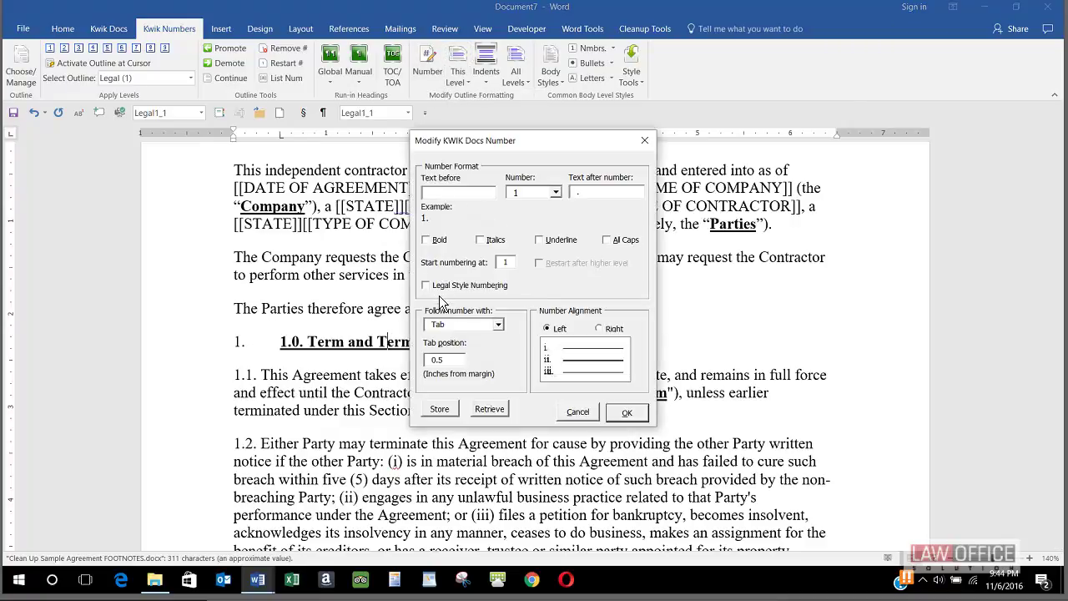
left_click(433, 242)
left_click(625, 413)
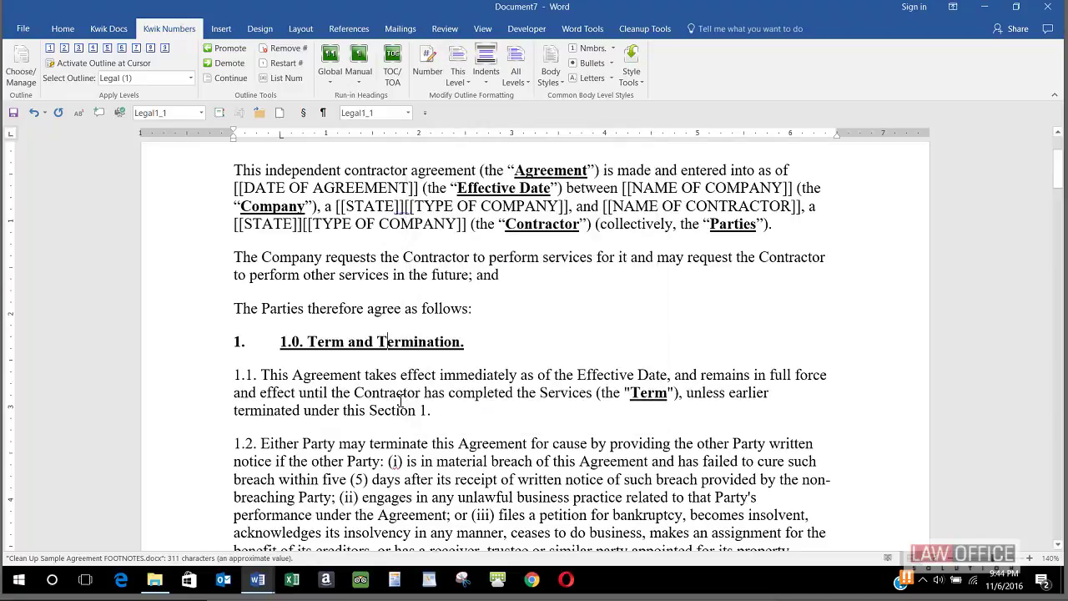
Step: Apply outline level 2 to paragraphs 1.1 and 1.2, and level 1 to the Contractor Services heading
left_click_drag(400, 398, 405, 481)
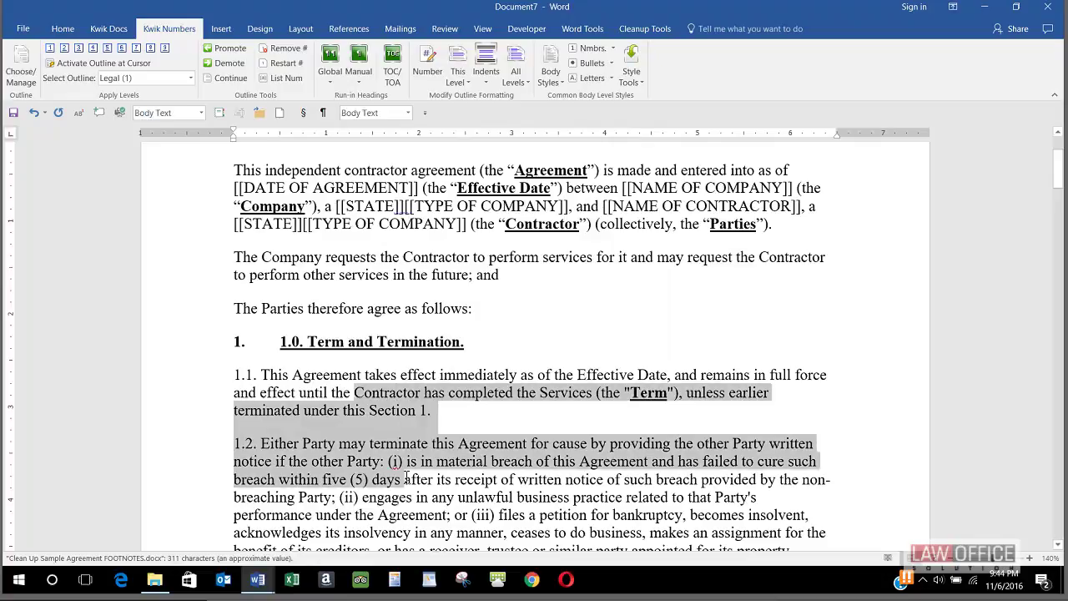
left_click(64, 47)
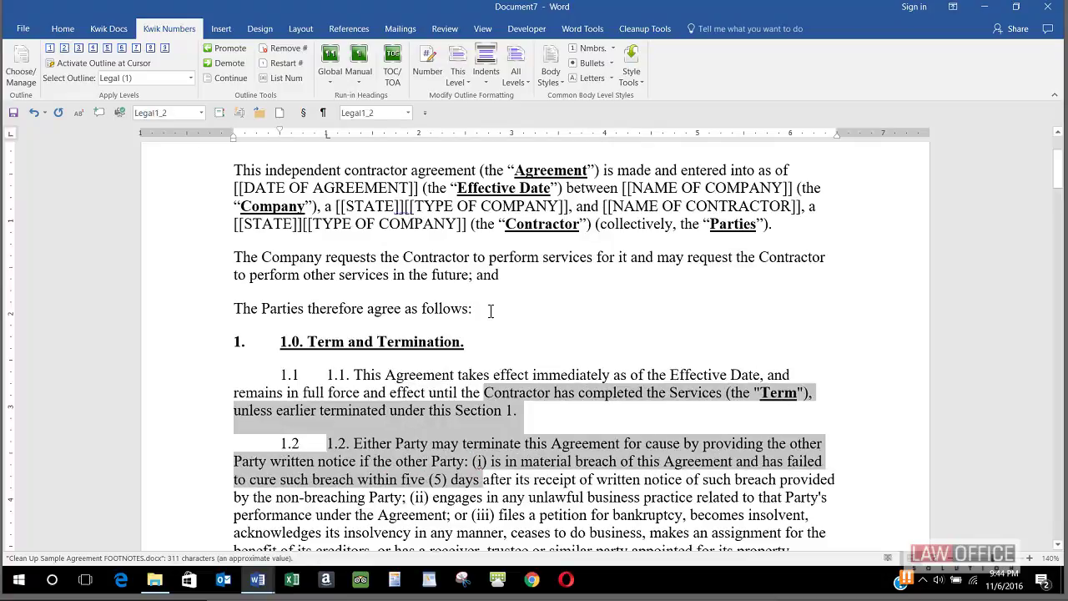
scroll(510, 319, "down", 5)
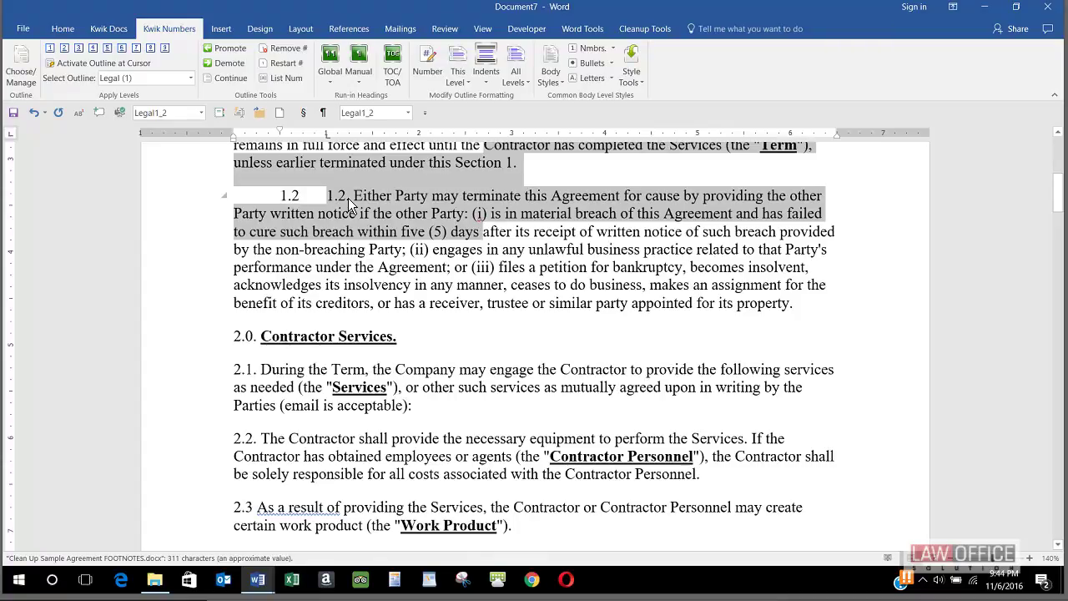
left_click(360, 337)
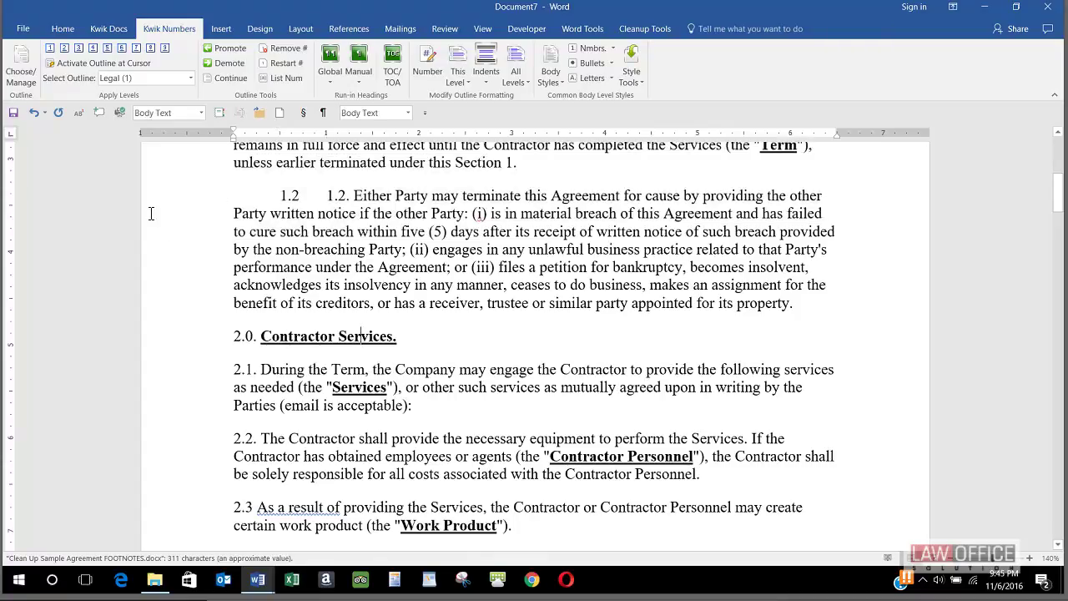
left_click(50, 48)
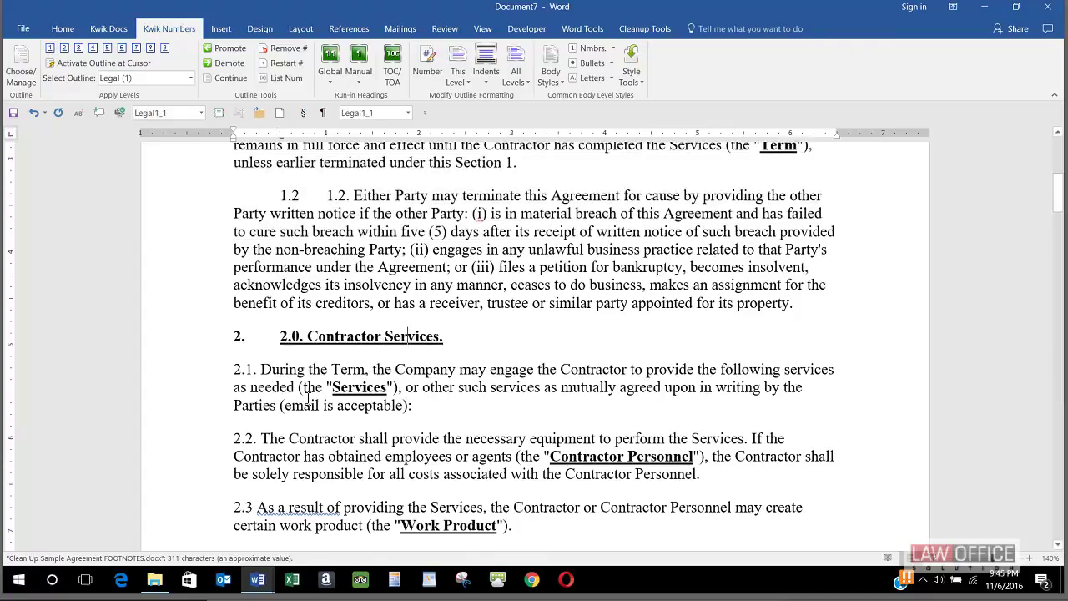
Step: Apply outline level 2 to all paragraphs from 2.1 through 2.5 under the Contractor Services heading
left_click_drag(299, 387, 326, 507)
key("shift+Down")
key("shift+Down")
key("shift+Down")
key("shift+Down")
key("shift+Down")
key("shift+Down")
key("shift+Down")
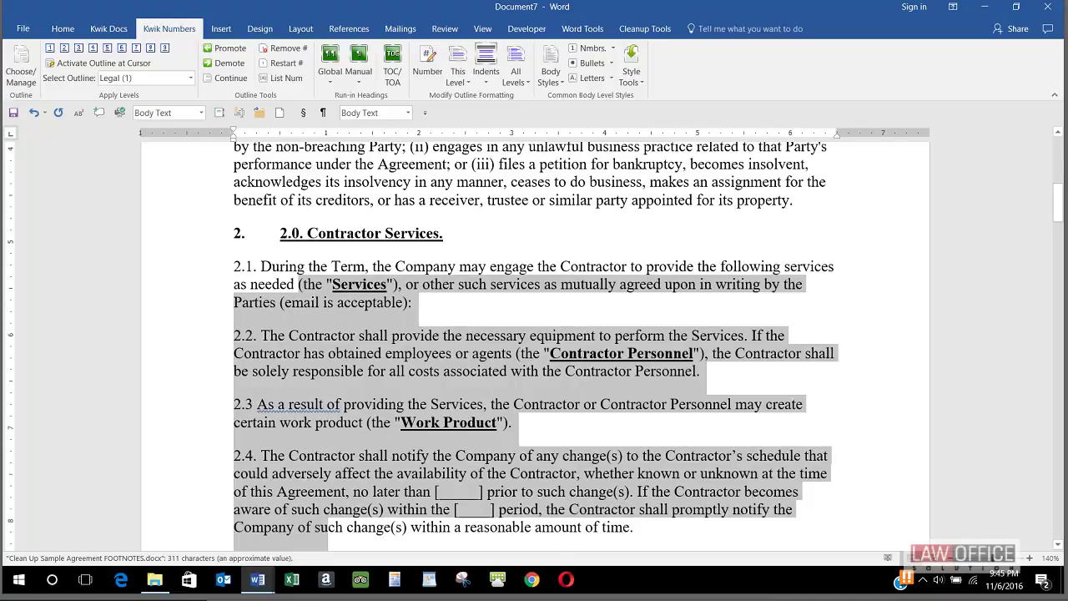
key("shift+Down")
key("shift+Down")
key("shift+Down")
key("shift+Down")
key("shift+Down")
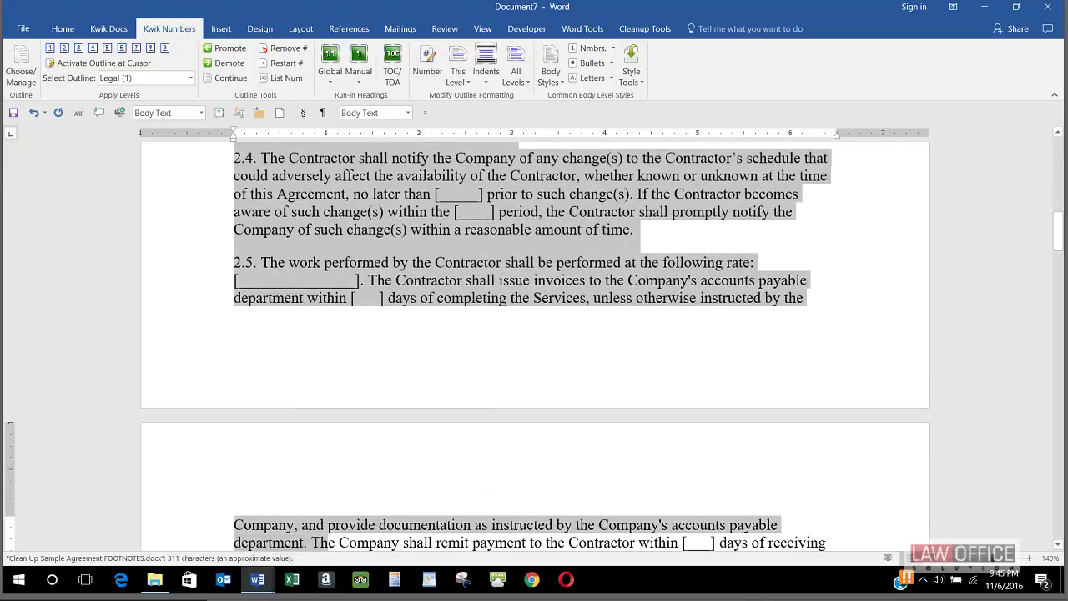
key("shift+Down")
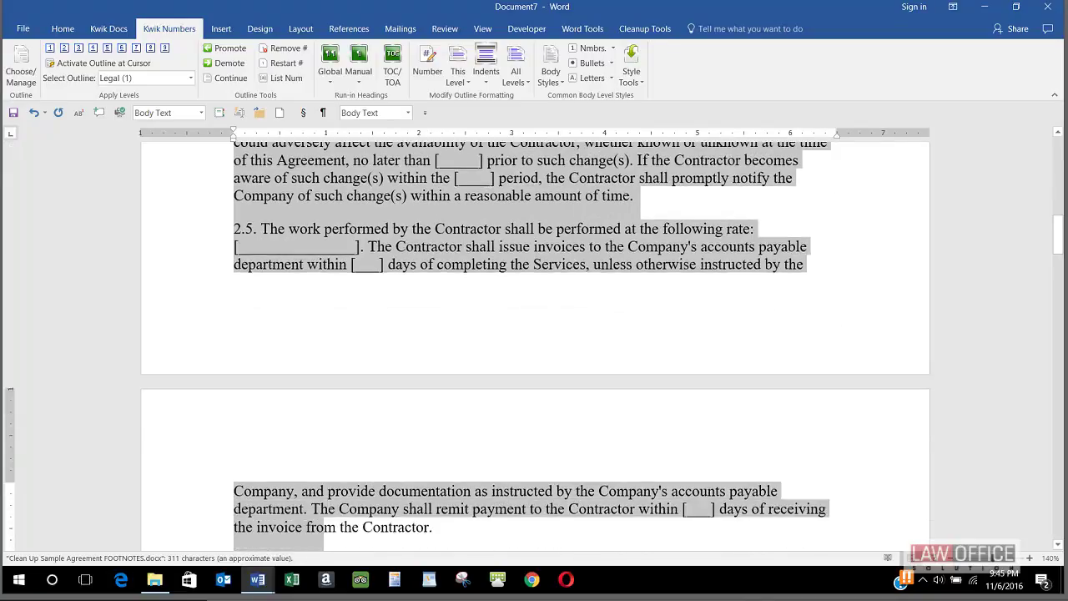
left_click(64, 48)
Step: Show formatting marks and remove the manually typed numbers followed by spaces from the Term and Termination heading through paragraph 2.5
left_click(427, 264)
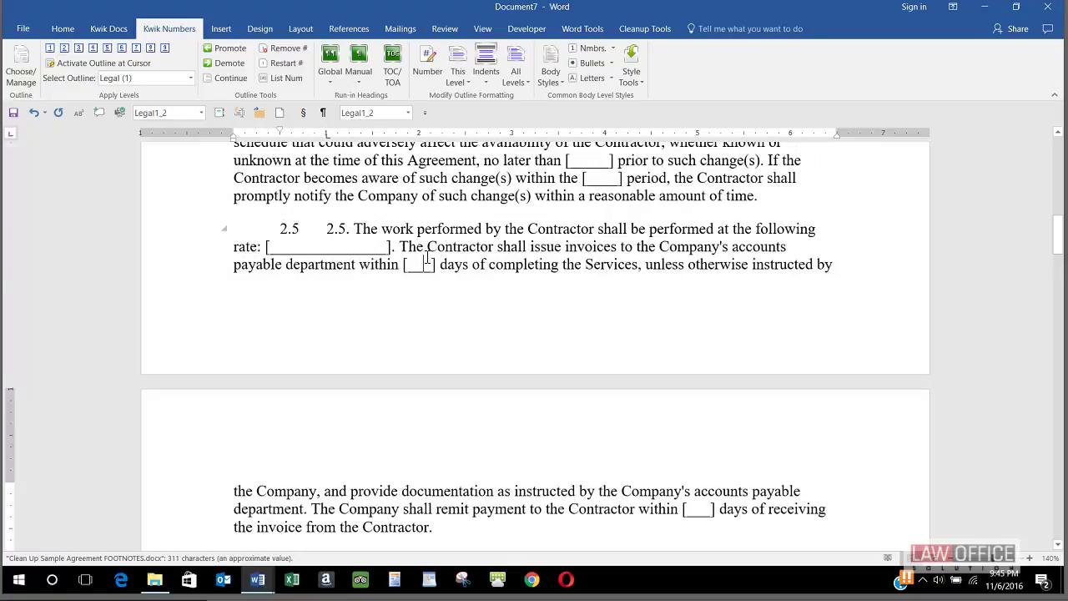
left_click(364, 482, "shift")
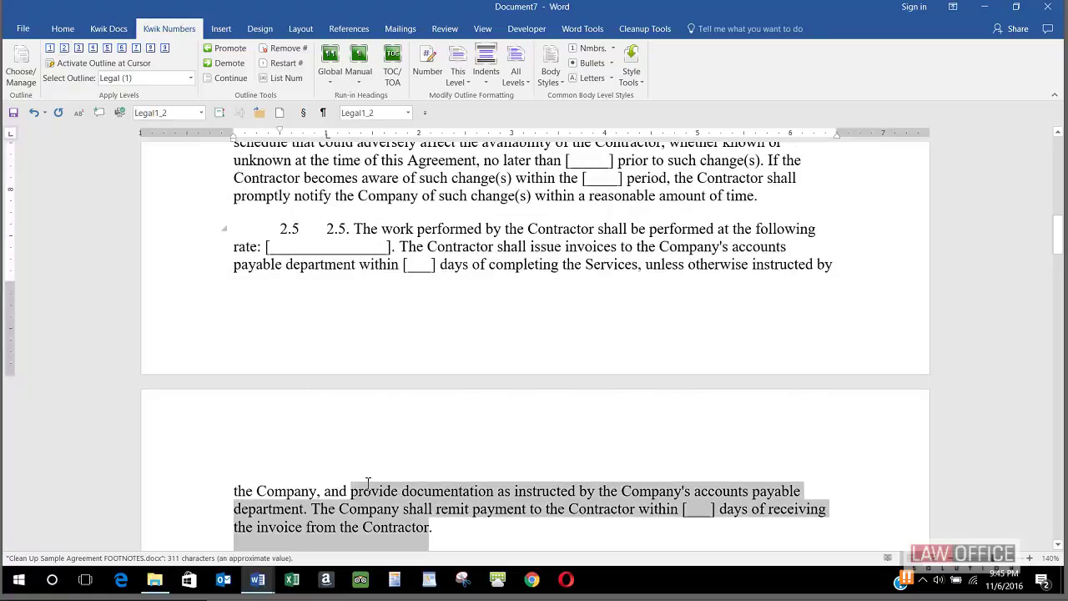
scroll(367, 482, "up", 15)
left_click(367, 482, "shift")
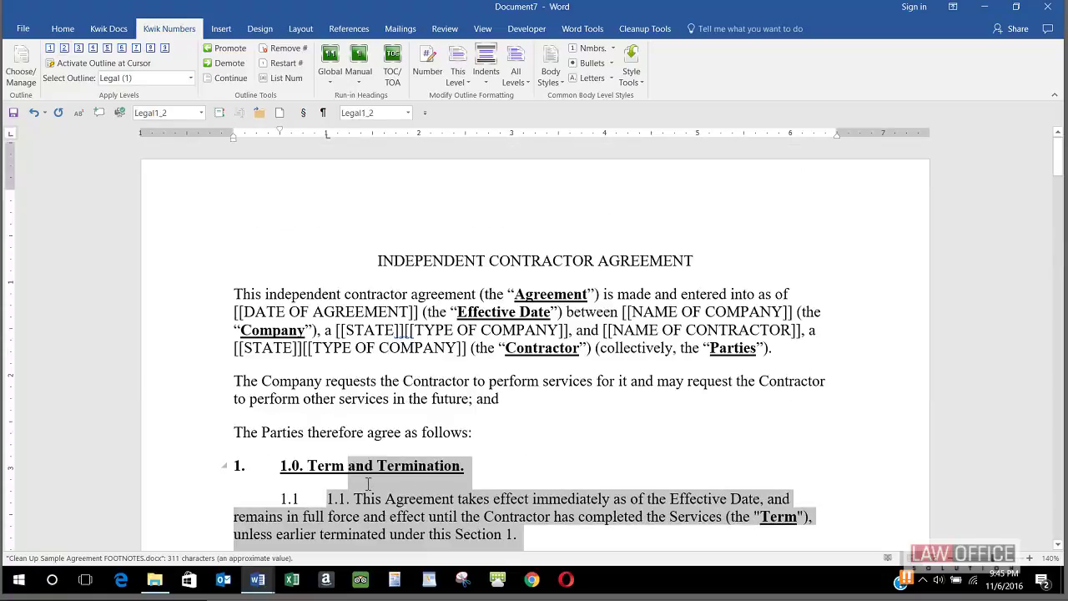
scroll(411, 400, "down", 12)
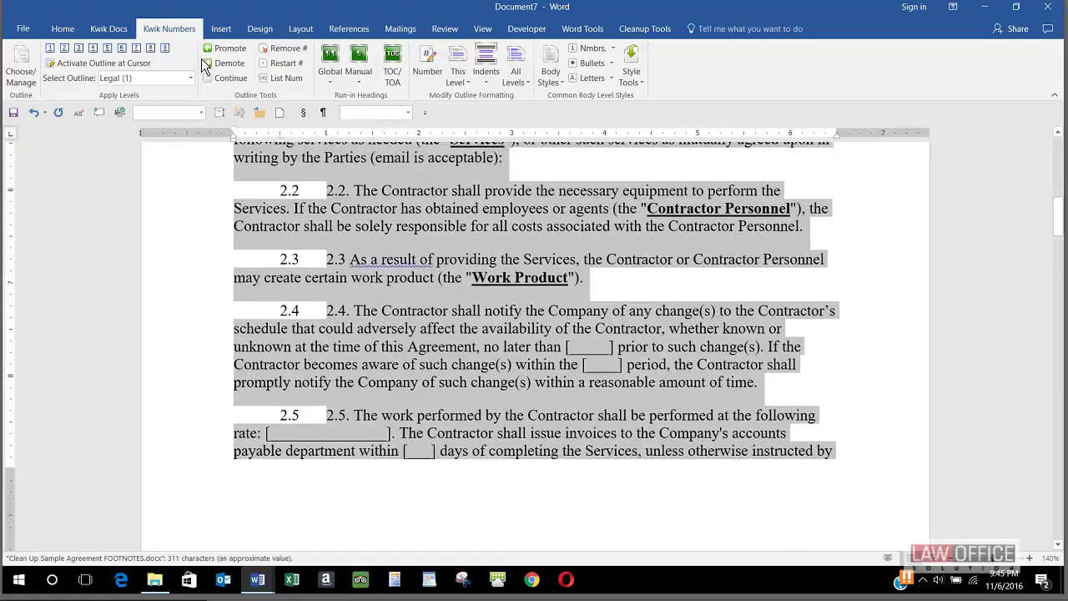
left_click(62, 29)
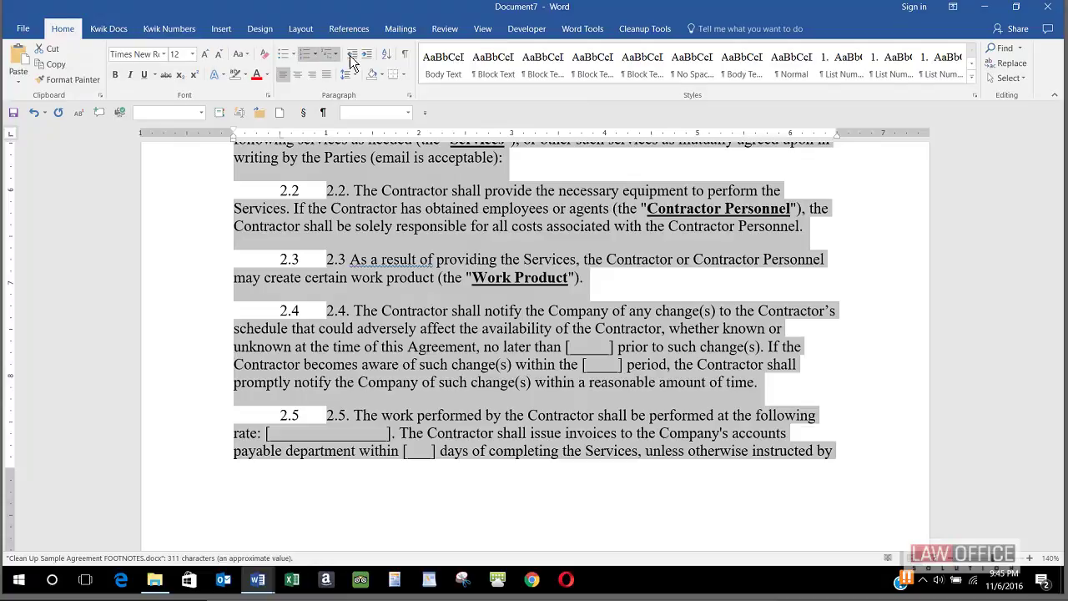
left_click(405, 55)
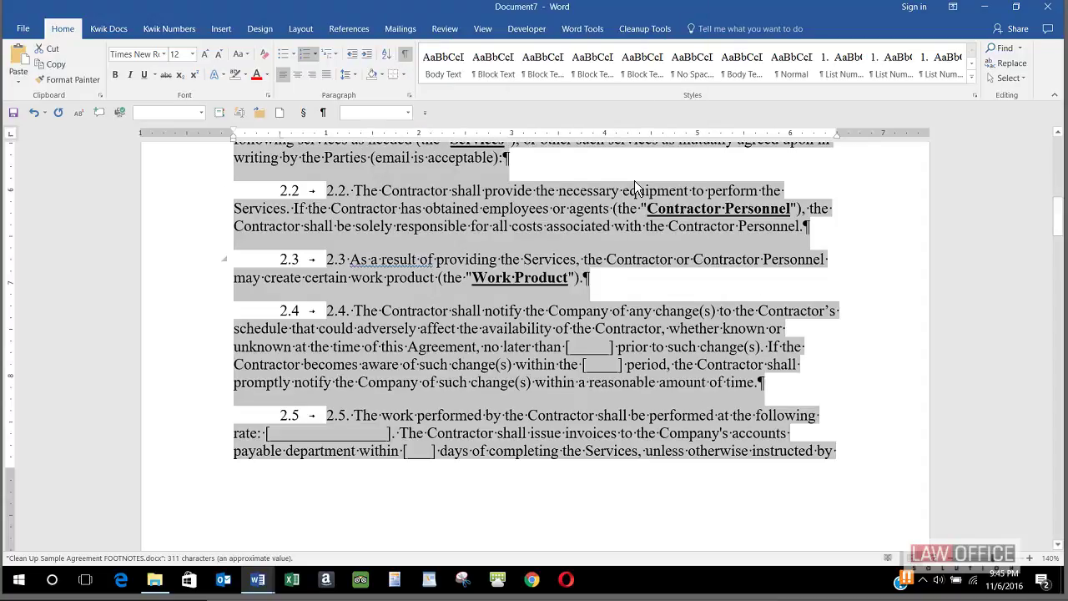
left_click(631, 33)
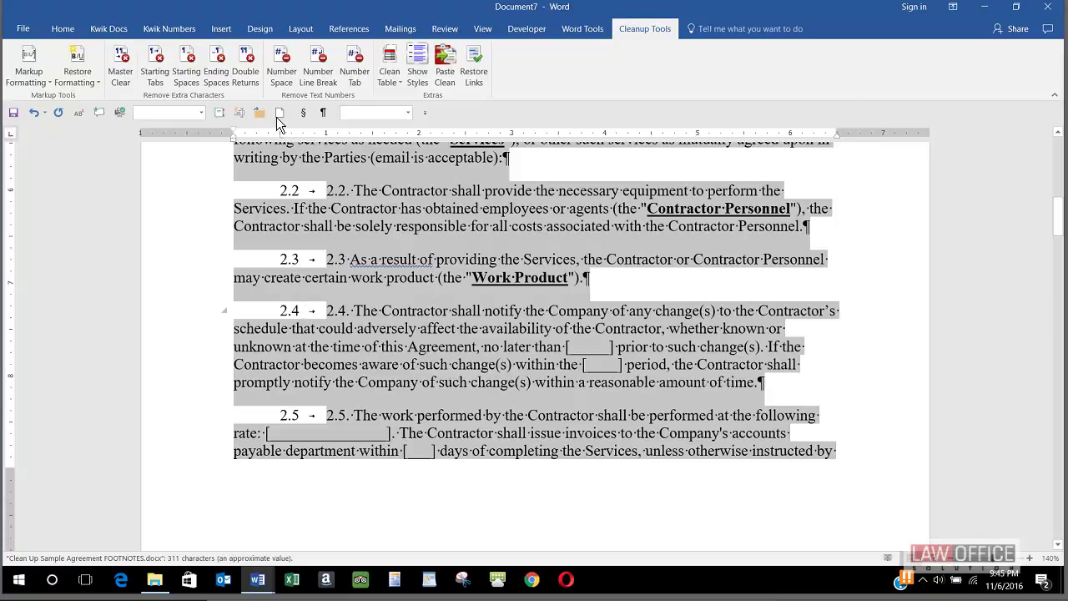
left_click(278, 74)
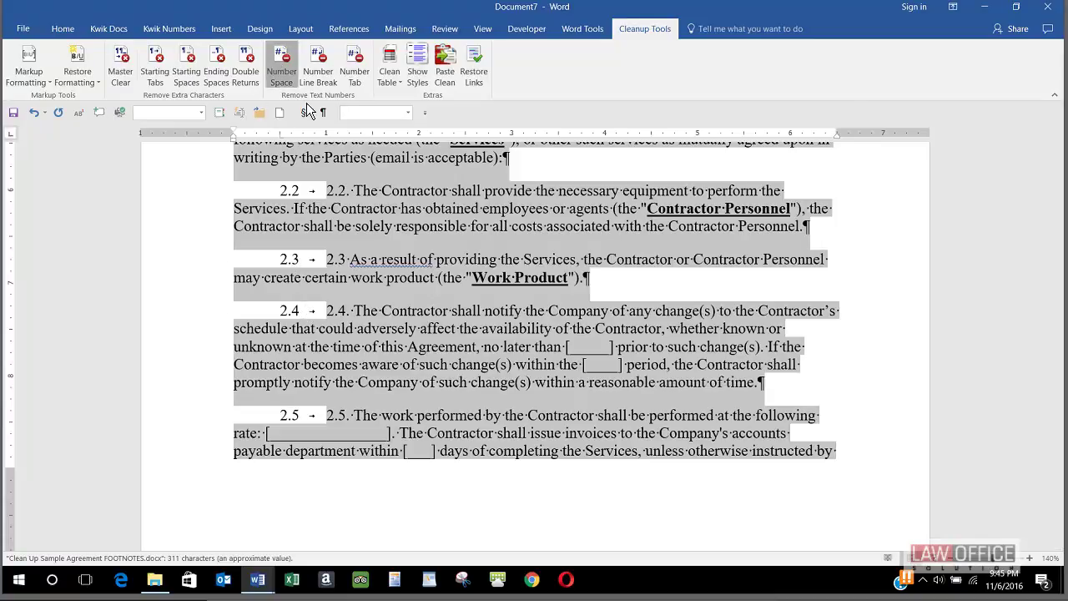
left_click(409, 208)
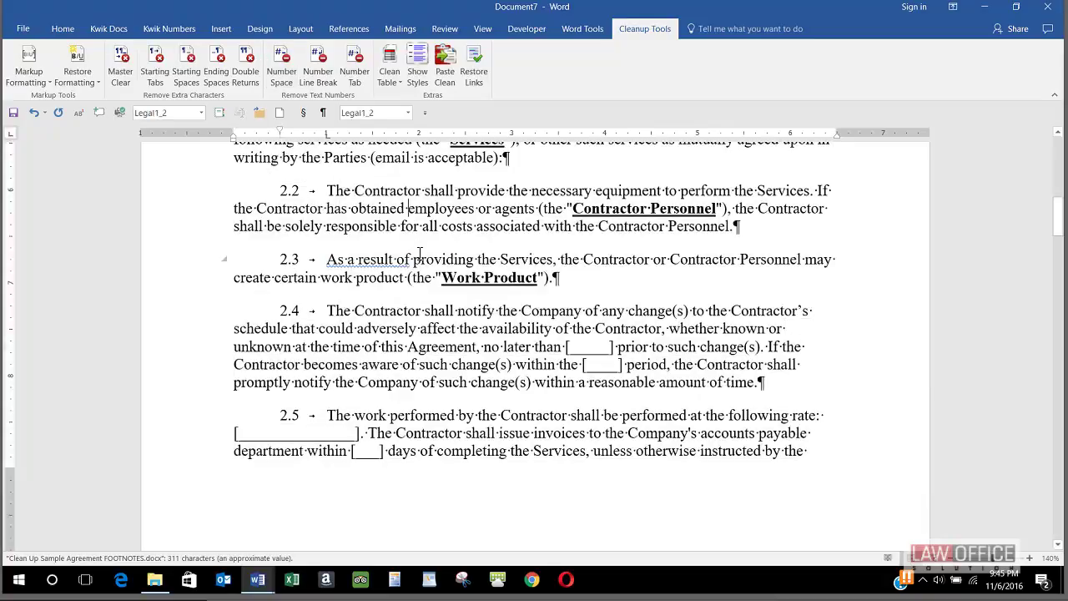
scroll(420, 253, "up", 3)
scroll(420, 253, "up", 2)
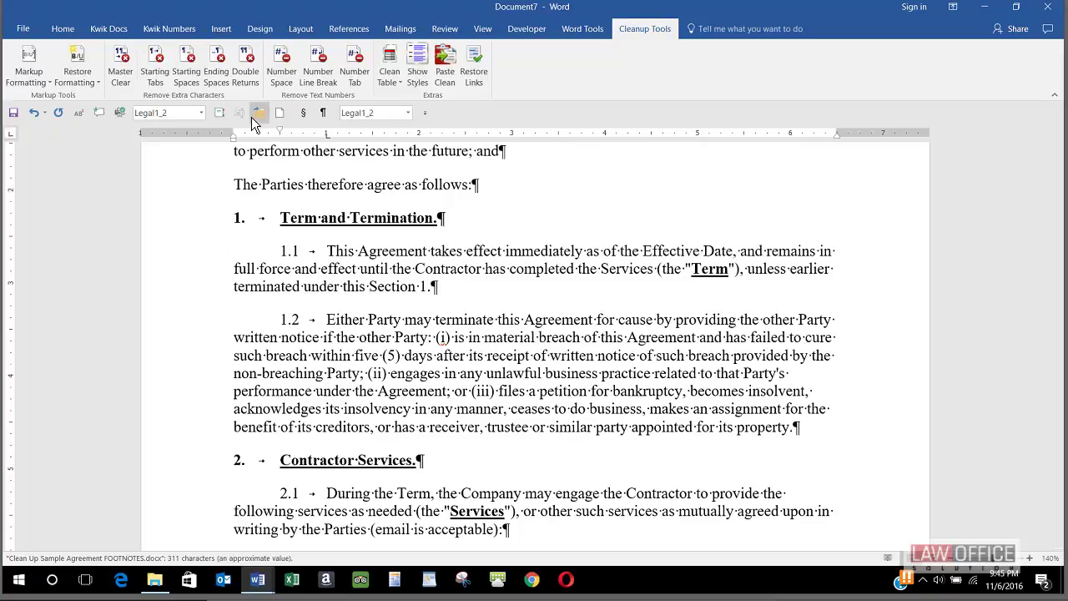
left_click(107, 30)
left_click(158, 29)
left_click(368, 375)
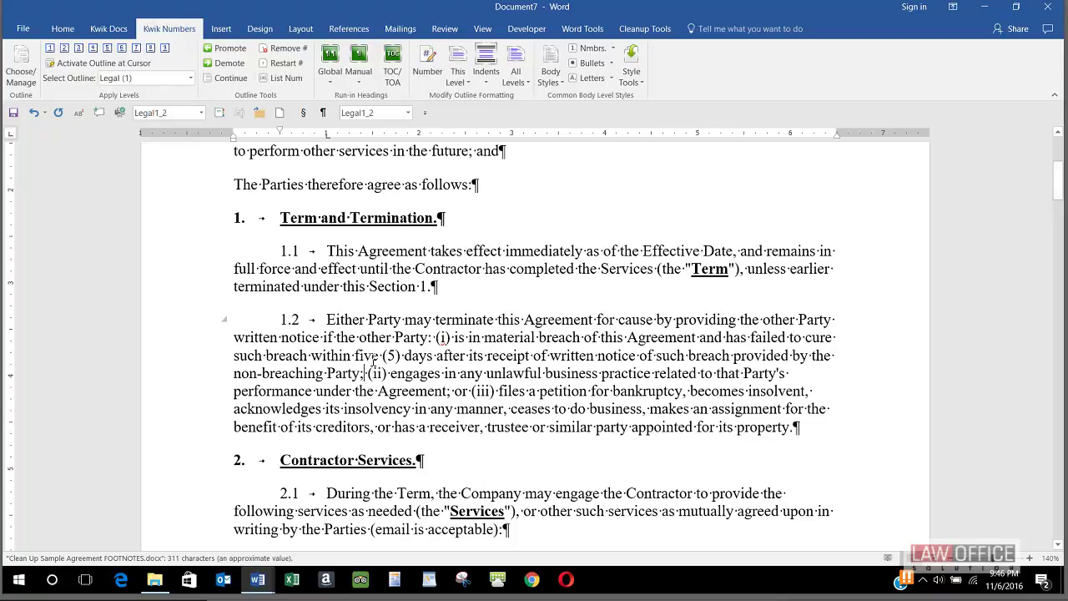
Step: Insert a centred page number in the page footer, using the Plain Number format at the current position
scroll(370, 355, "down", 10)
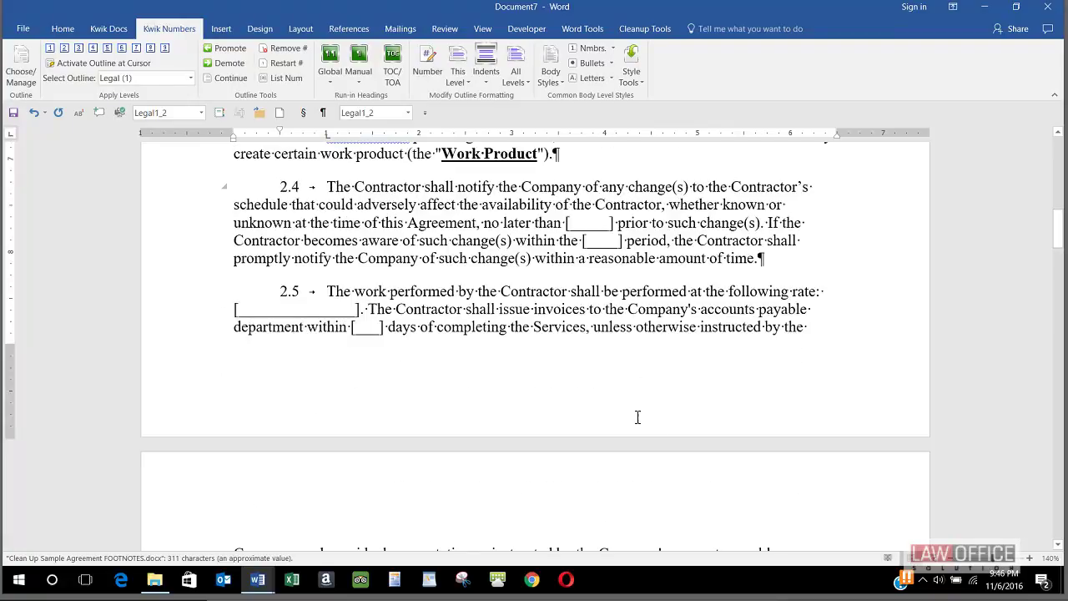
double_click(532, 409)
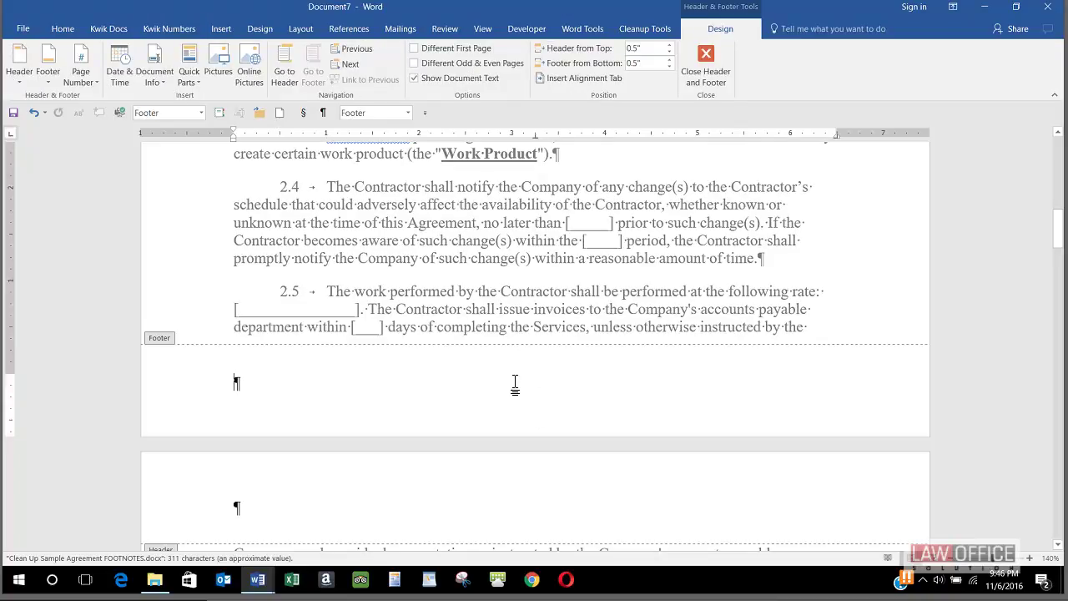
double_click(515, 383)
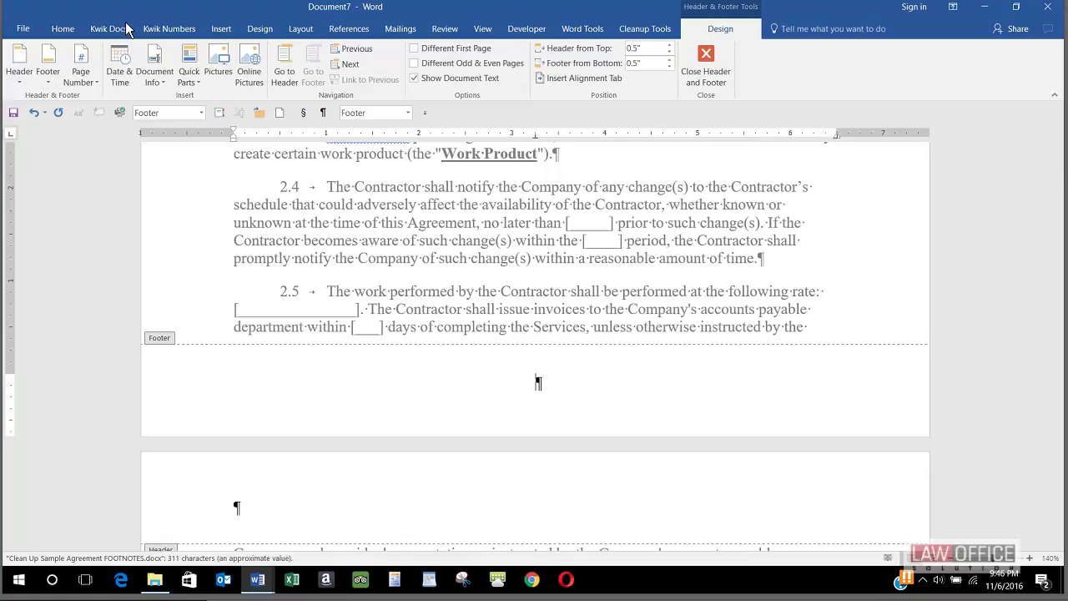
left_click(77, 79)
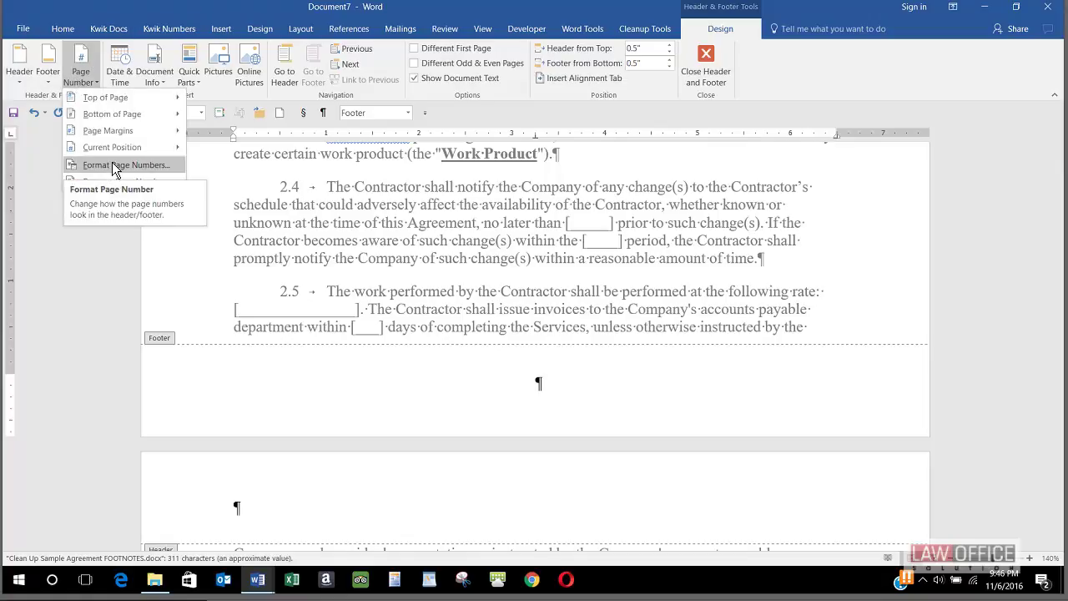
mouse_move(139, 148)
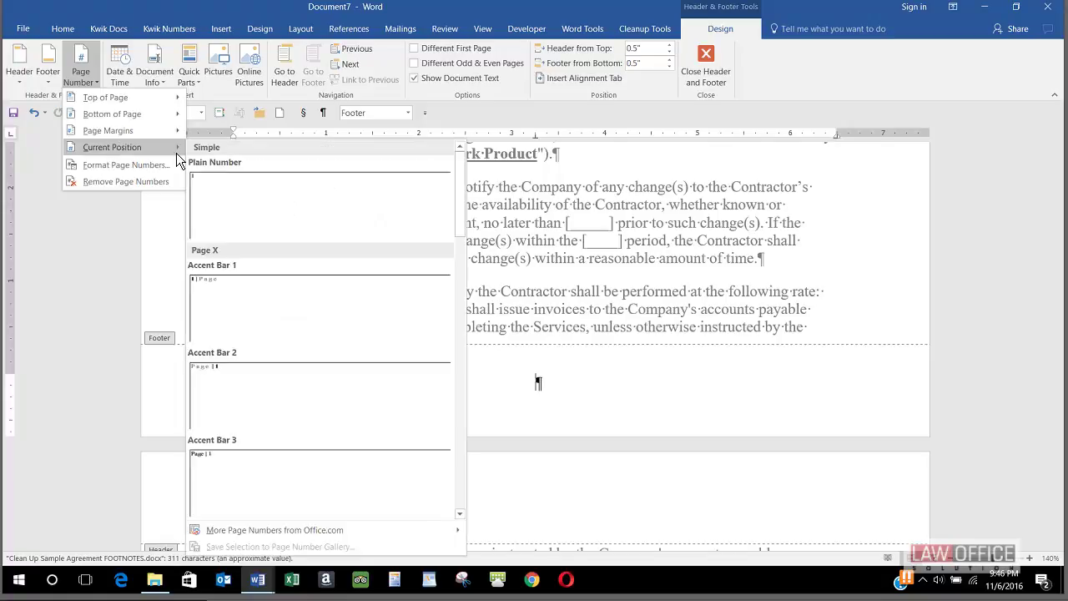
left_click(201, 189)
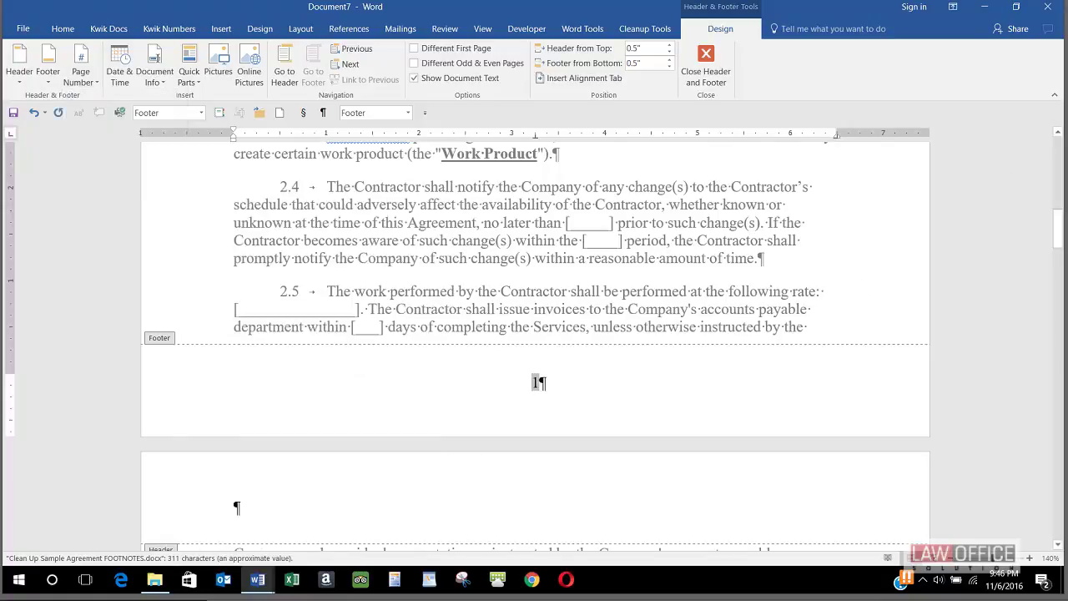